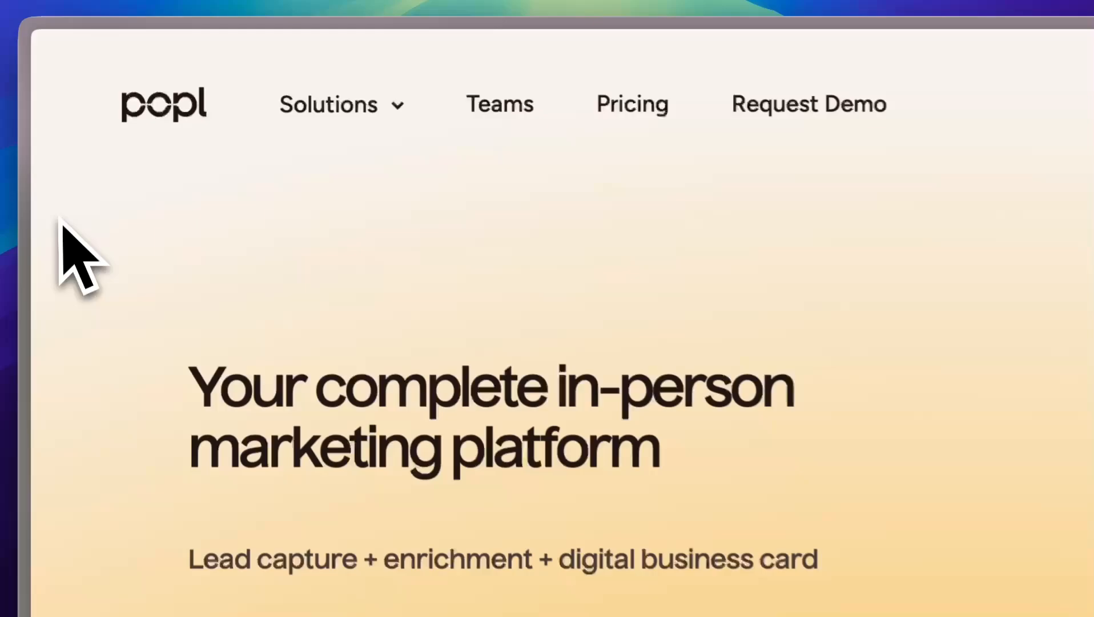
Step: Begin a new Popl card and choose Create My Digital Card for myself
{"action": "mouse_move", "coordinate": [45, 135]}
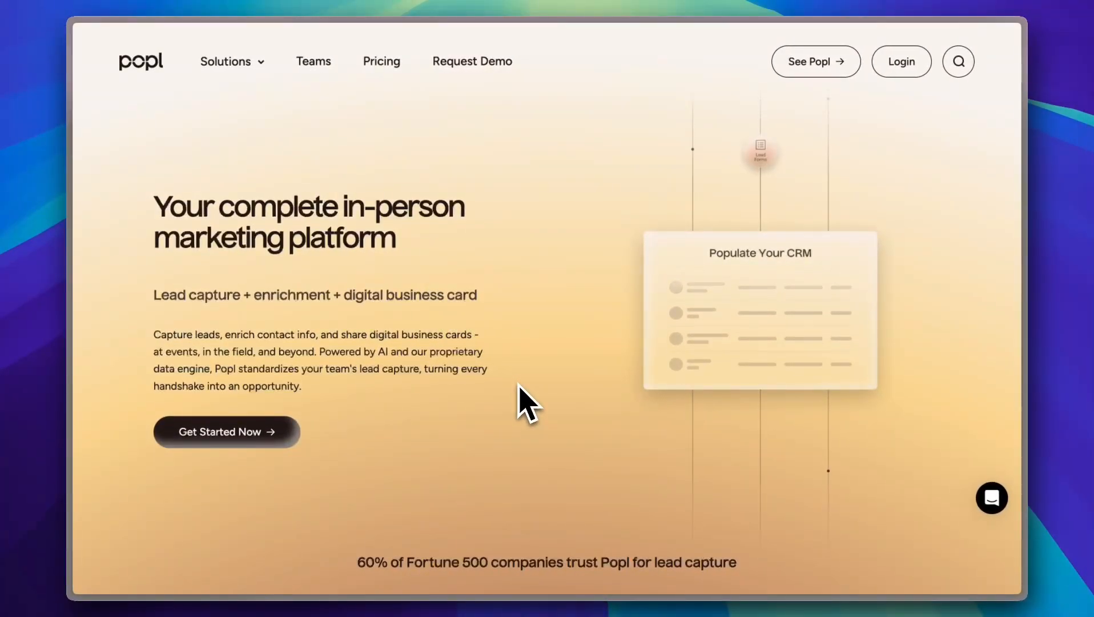
{"action": "scroll", "coordinate": [518, 384], "scroll_direction": "down", "scroll_amount": 4}
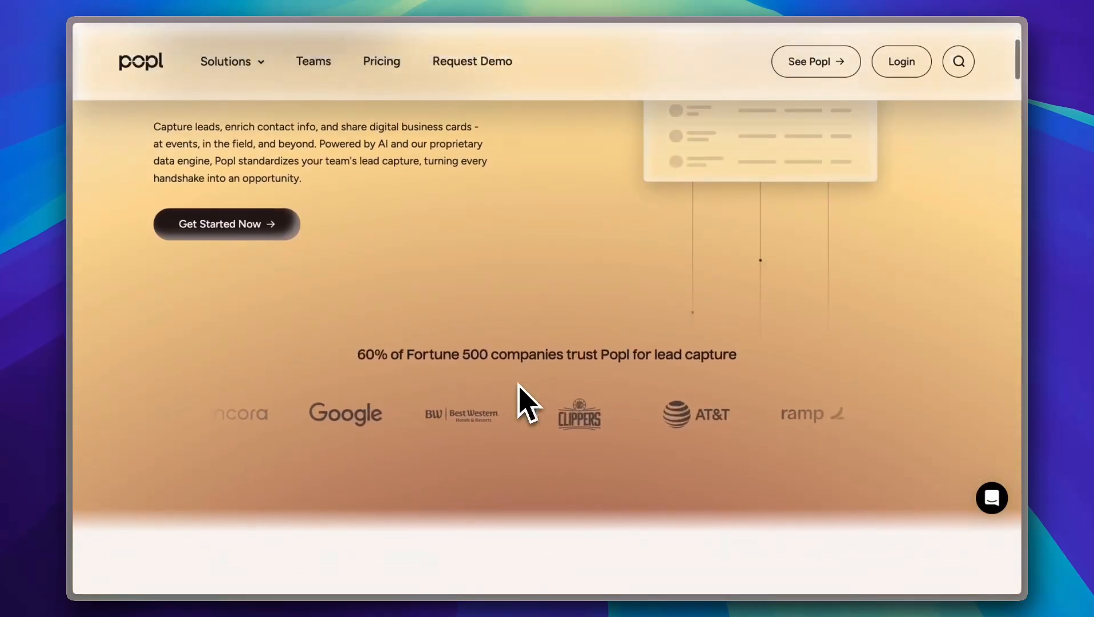
{"action": "scroll", "coordinate": [519, 385], "scroll_direction": "down", "scroll_amount": 6}
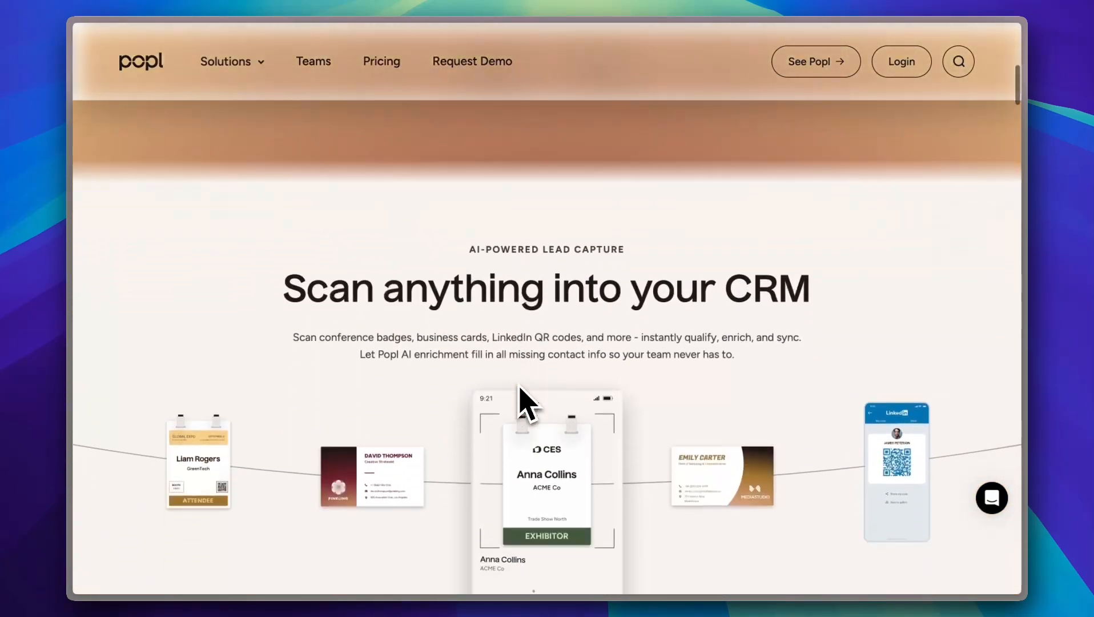
{"action": "scroll", "coordinate": [527, 402], "scroll_direction": "down", "scroll_amount": 3}
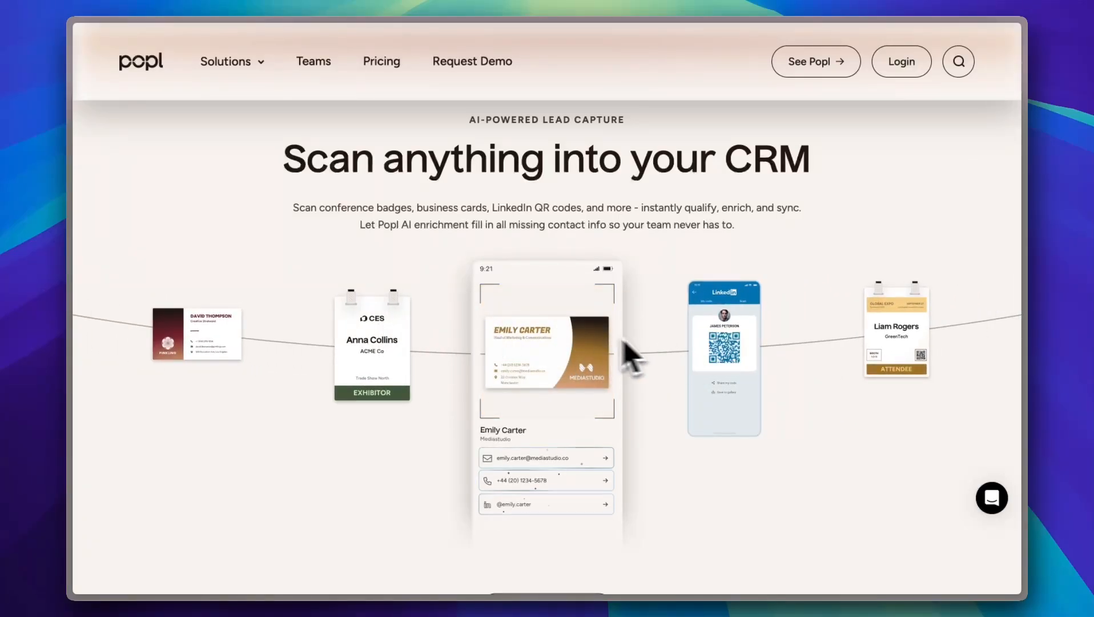
{"action": "scroll", "coordinate": [577, 337], "scroll_direction": "down", "scroll_amount": 10}
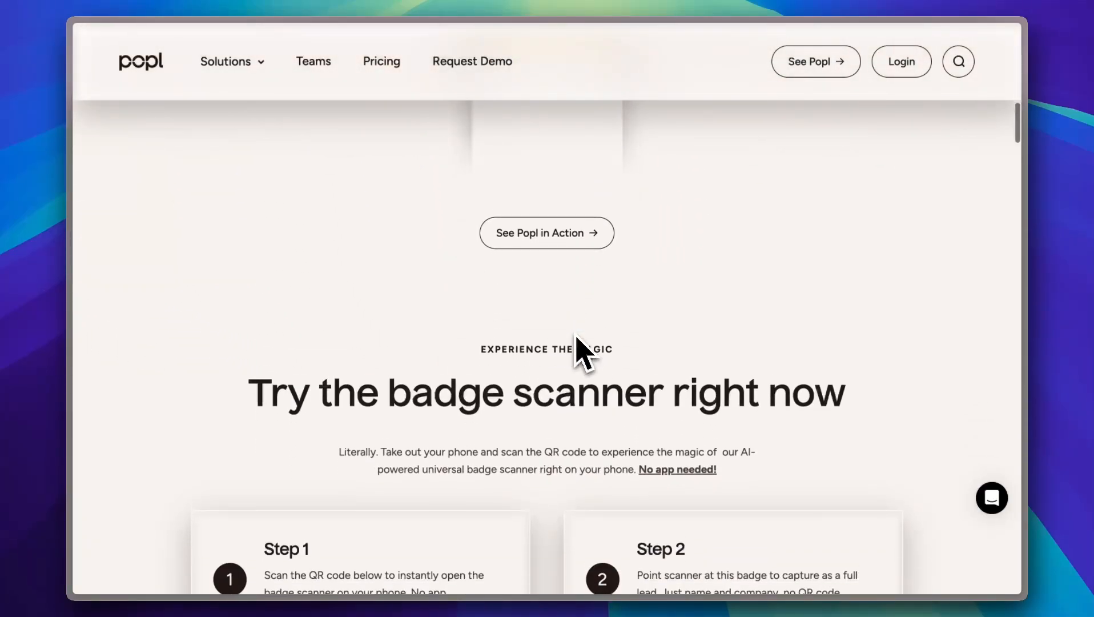
{"action": "scroll", "coordinate": [582, 351], "scroll_direction": "down", "scroll_amount": 3}
{"action": "scroll", "coordinate": [582, 352], "scroll_direction": "up", "scroll_amount": 1}
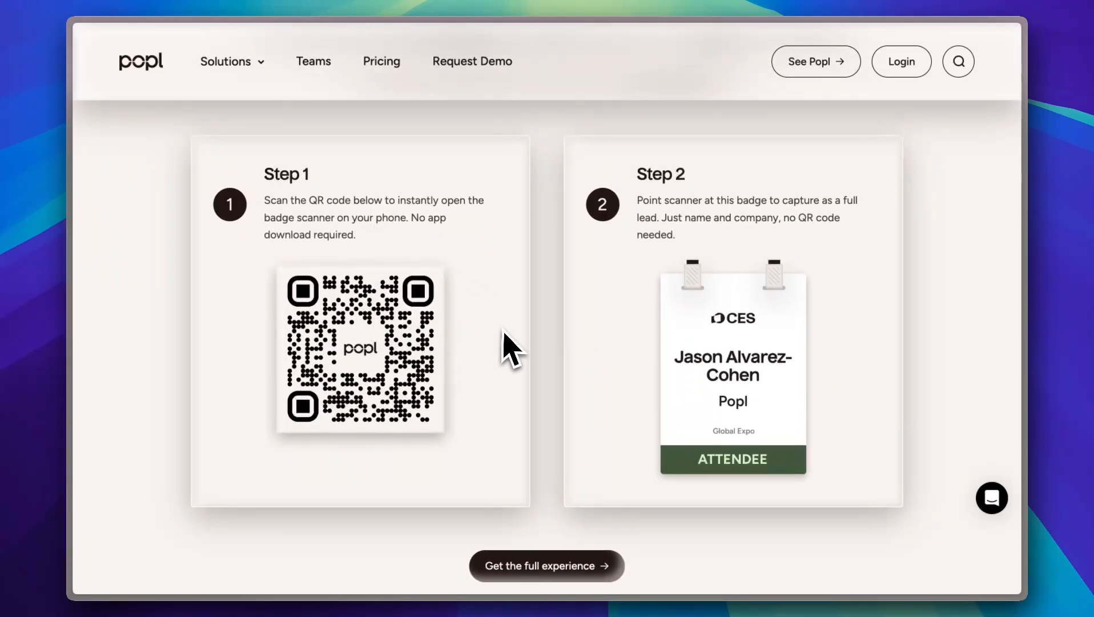
{"action": "scroll", "coordinate": [558, 335], "scroll_direction": "down", "scroll_amount": 1}
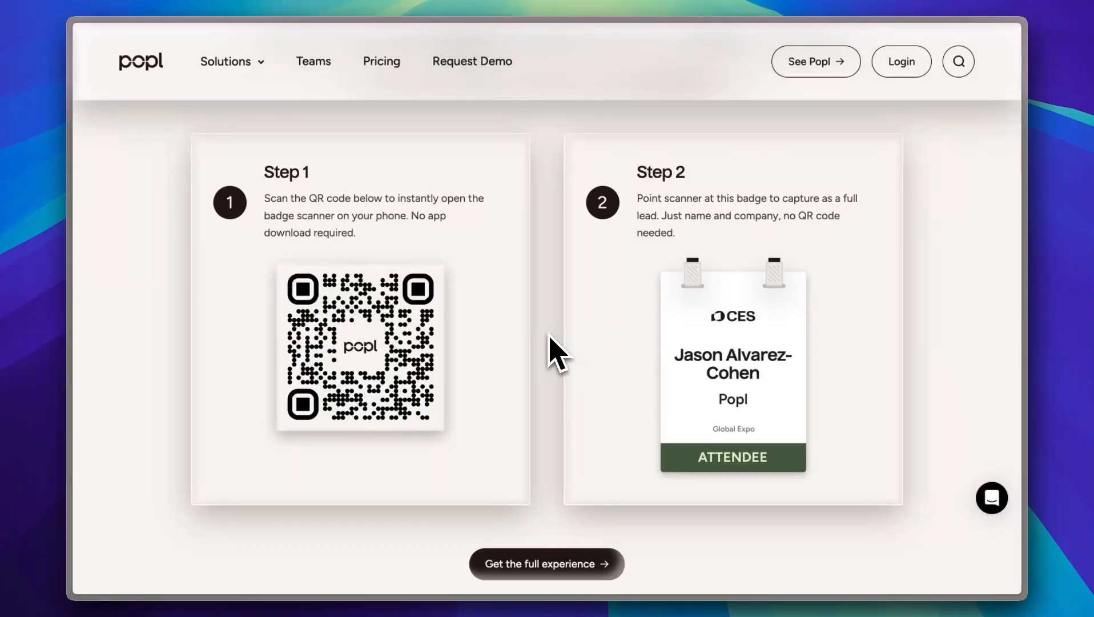
{"action": "scroll", "coordinate": [548, 337], "scroll_direction": "up", "scroll_amount": 15}
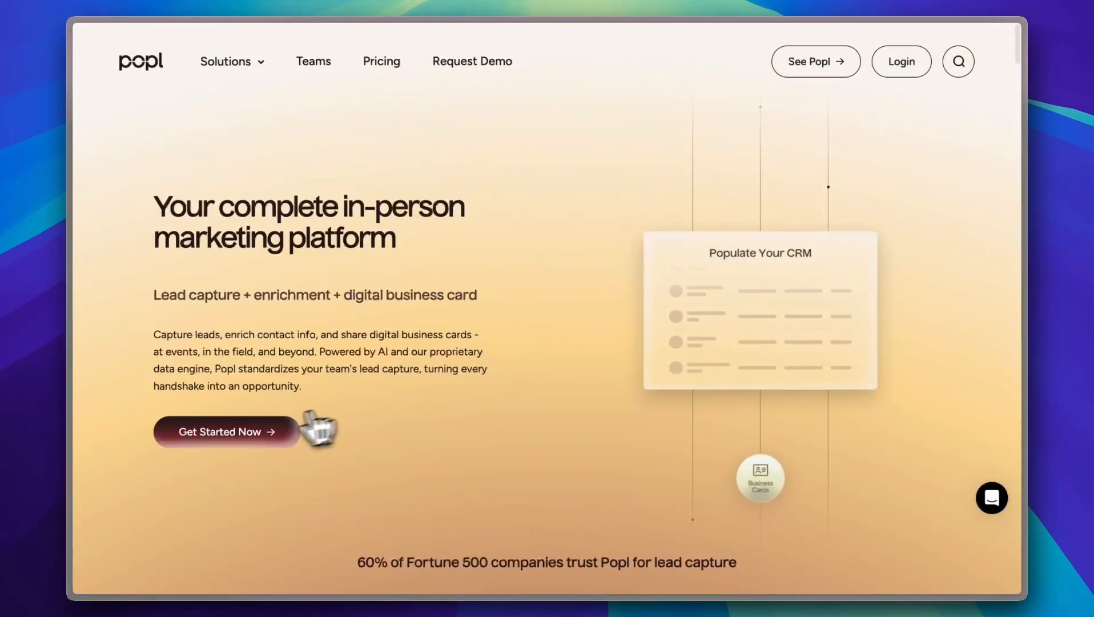
{"action": "left_click", "coordinate": [291, 432]}
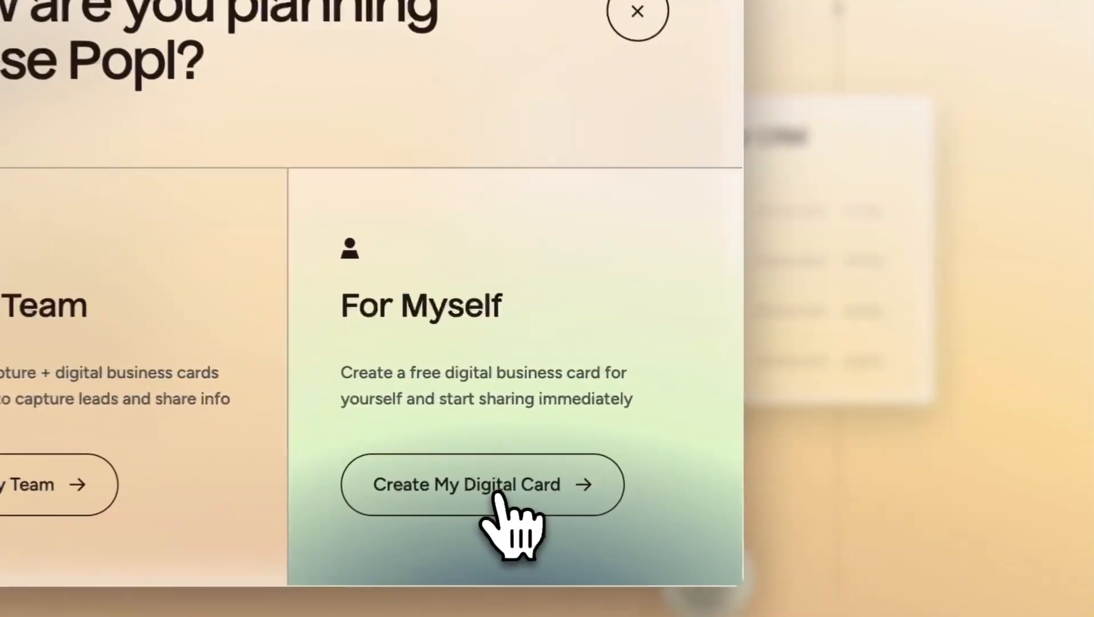
{"action": "left_click", "coordinate": [490, 496]}
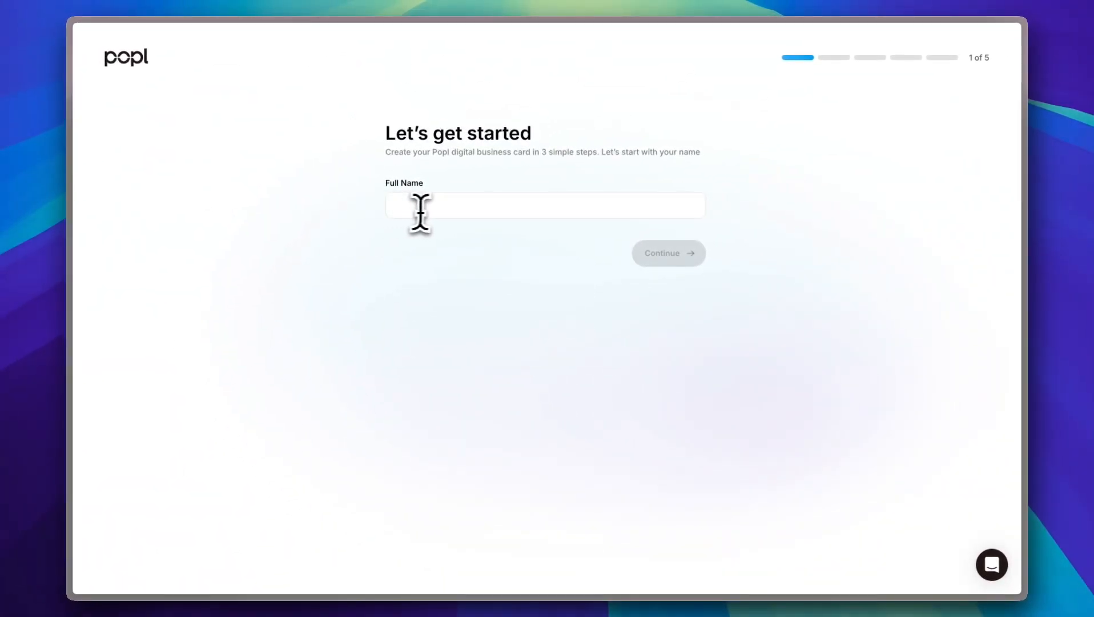
Step: Enter the card holder's full name and continue
{"action": "left_click", "coordinate": [432, 208]}
{"action": "type", "text": "jo"}
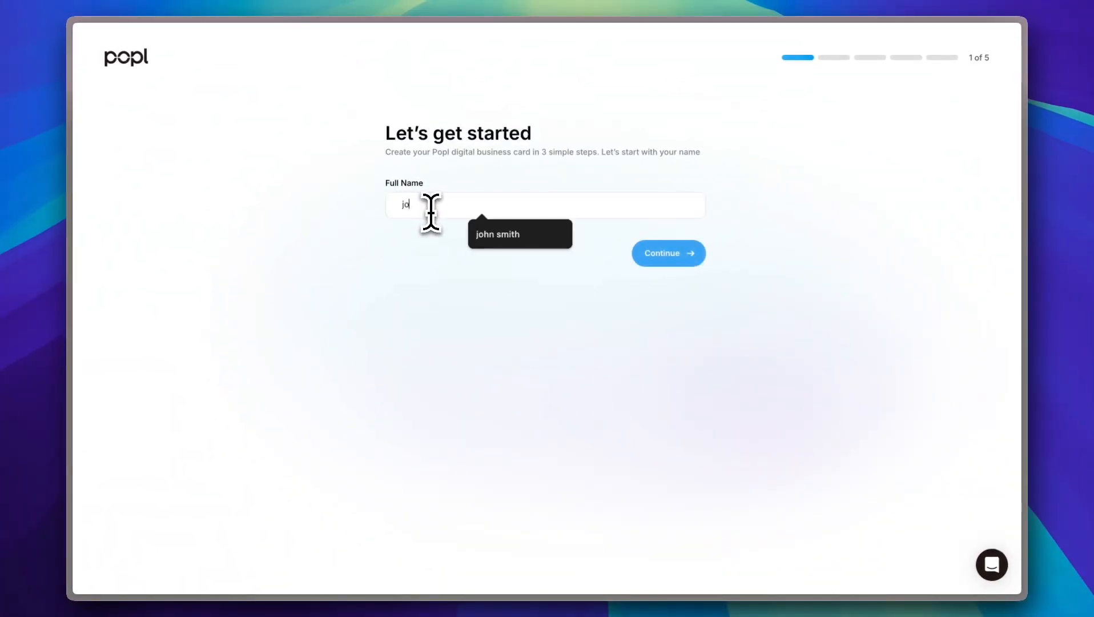
{"action": "type", "text": "hn smith"}
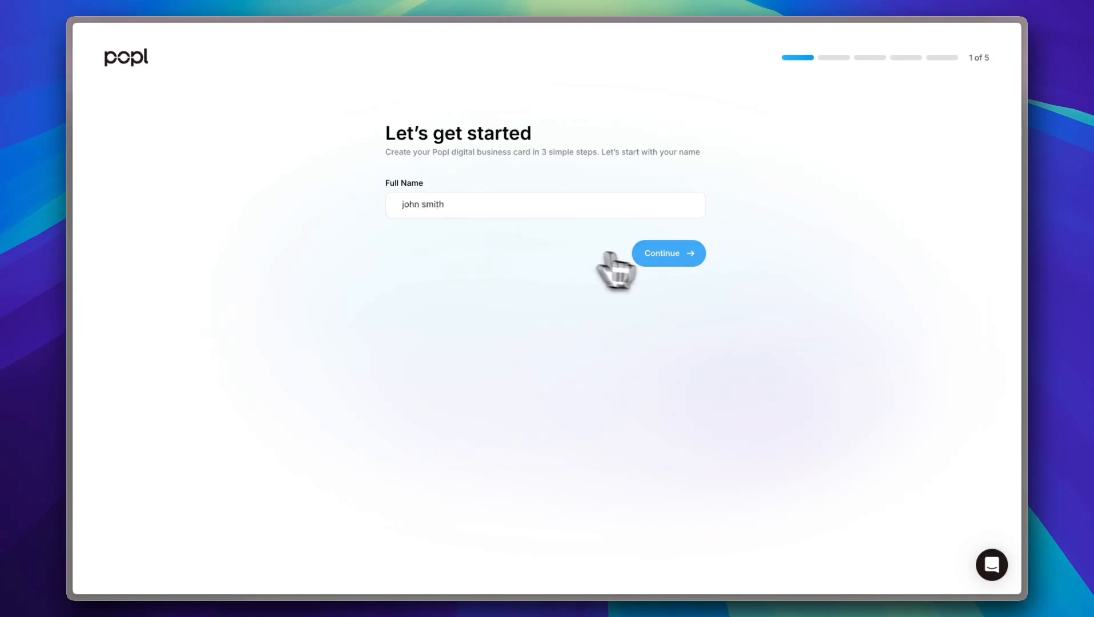
{"action": "left_click", "coordinate": [657, 253]}
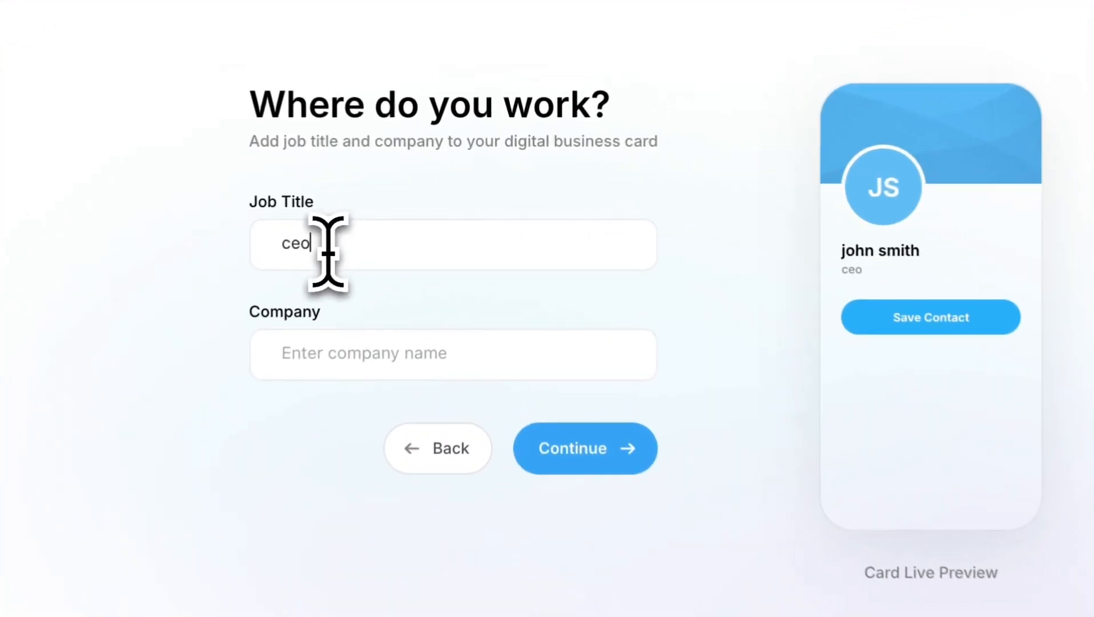
Step: Set job title 'ceo' and company 'freestuff', then continue to Additional Info
{"action": "left_click", "coordinate": [372, 349]}
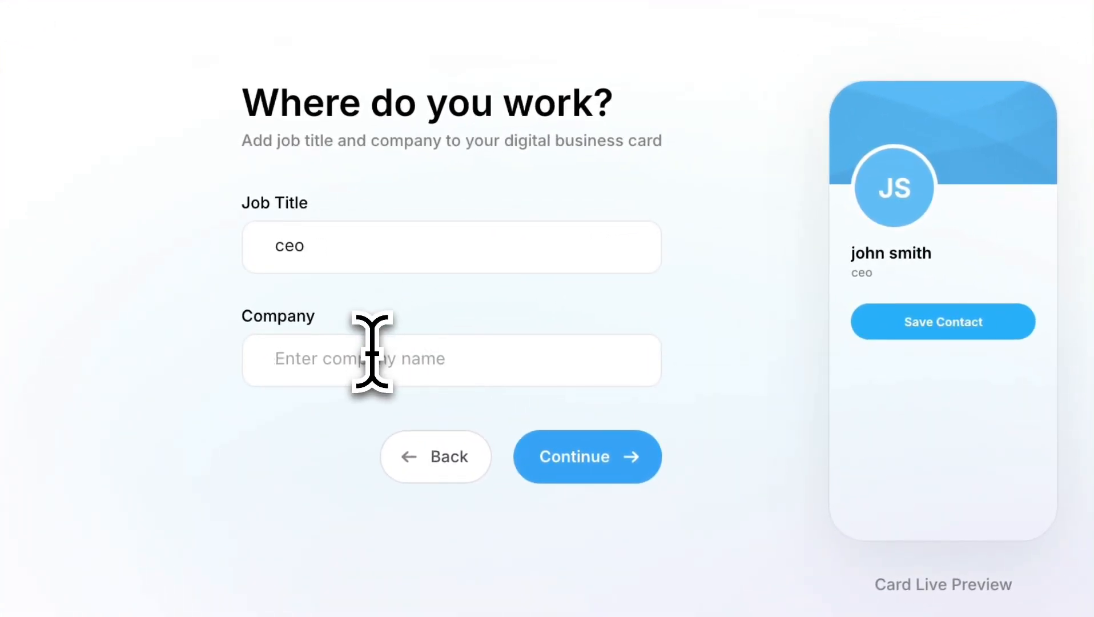
{"action": "type", "text": "freestuff"}
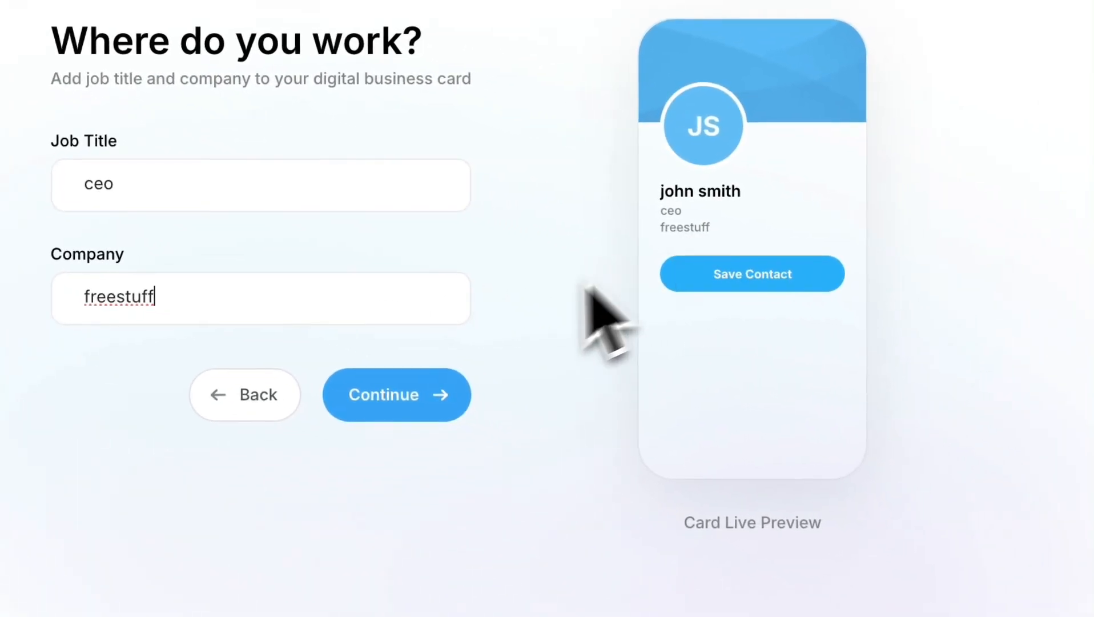
{"action": "left_click", "coordinate": [397, 394]}
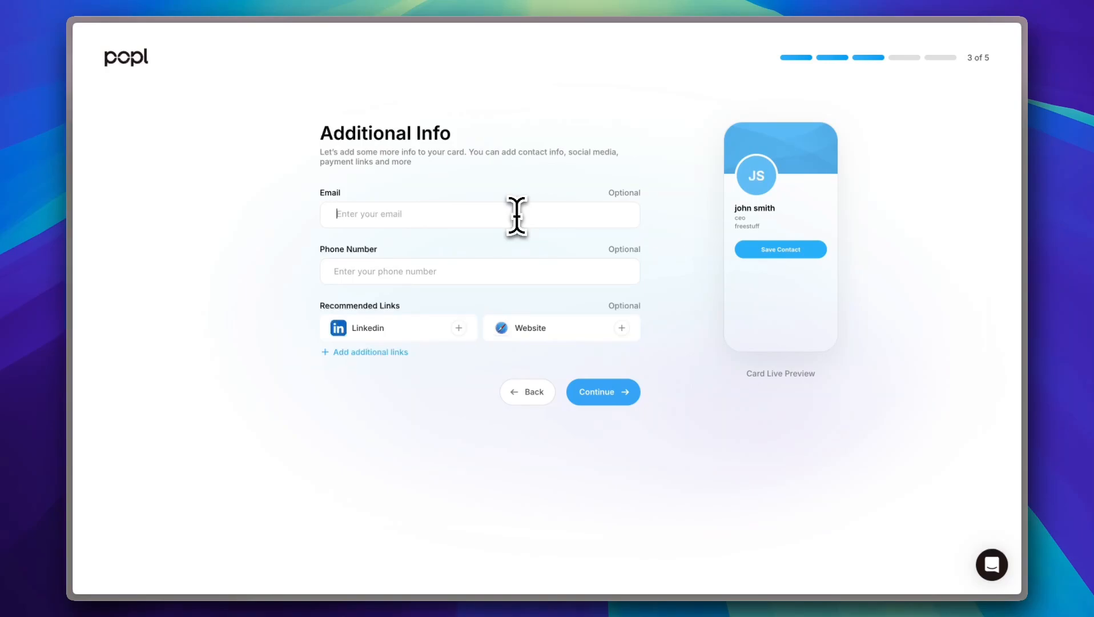
Step: Fill in the contact e-mail address, fixing a typo, and enter the phone number
{"action": "type", "text": "myem"}
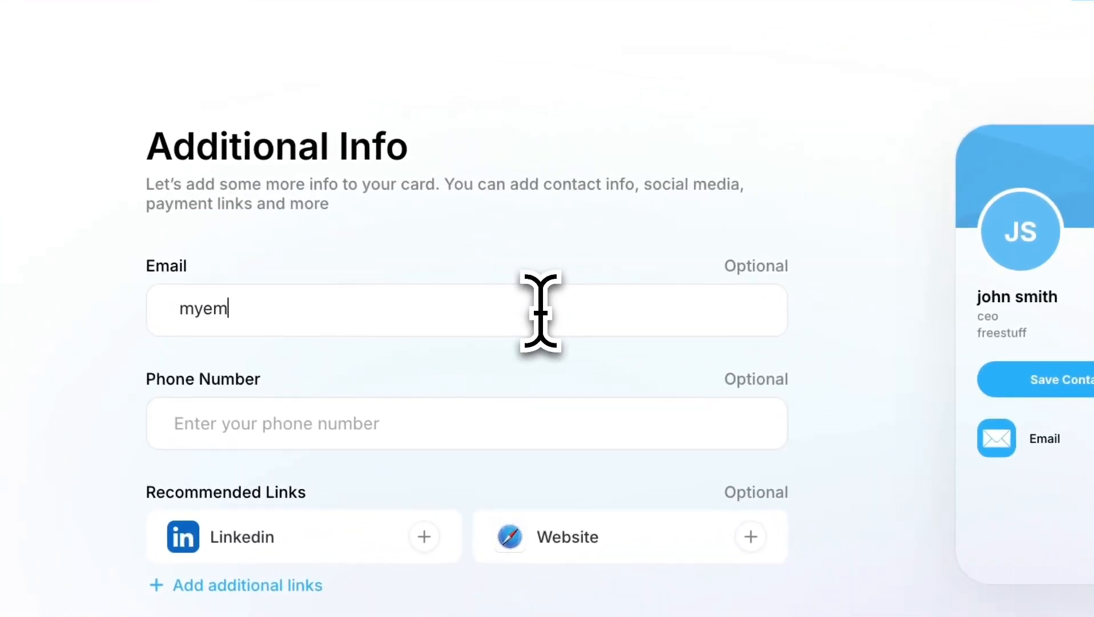
{"action": "key", "text": "BackSpace"}
{"action": "key", "text": "BackSpace"}
{"action": "key", "text": "BackSpace"}
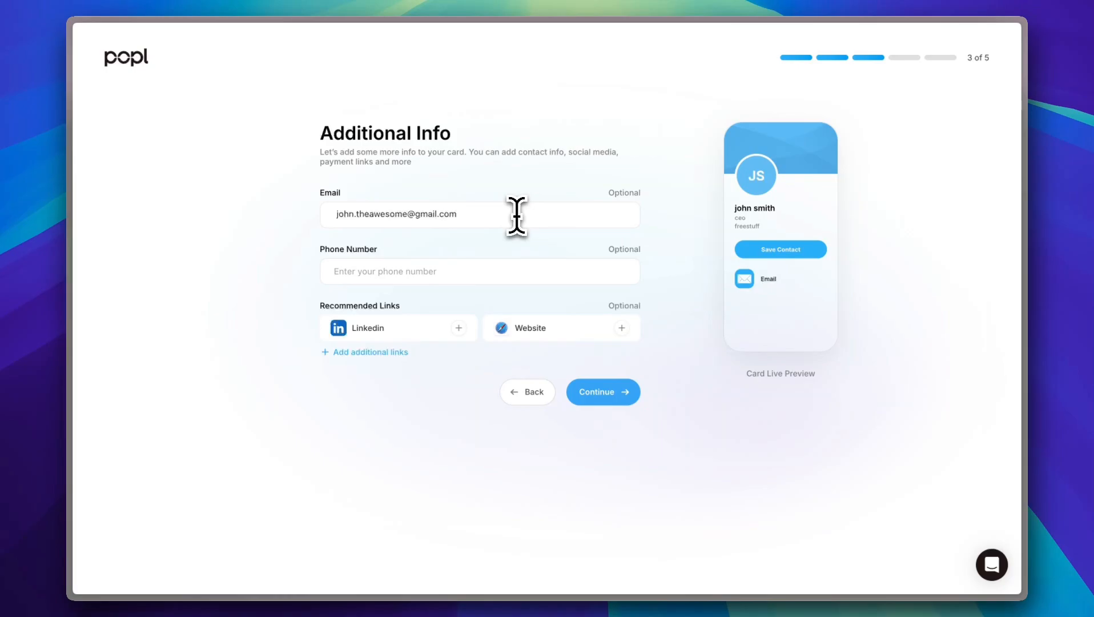
{"action": "left_click", "coordinate": [429, 271]}
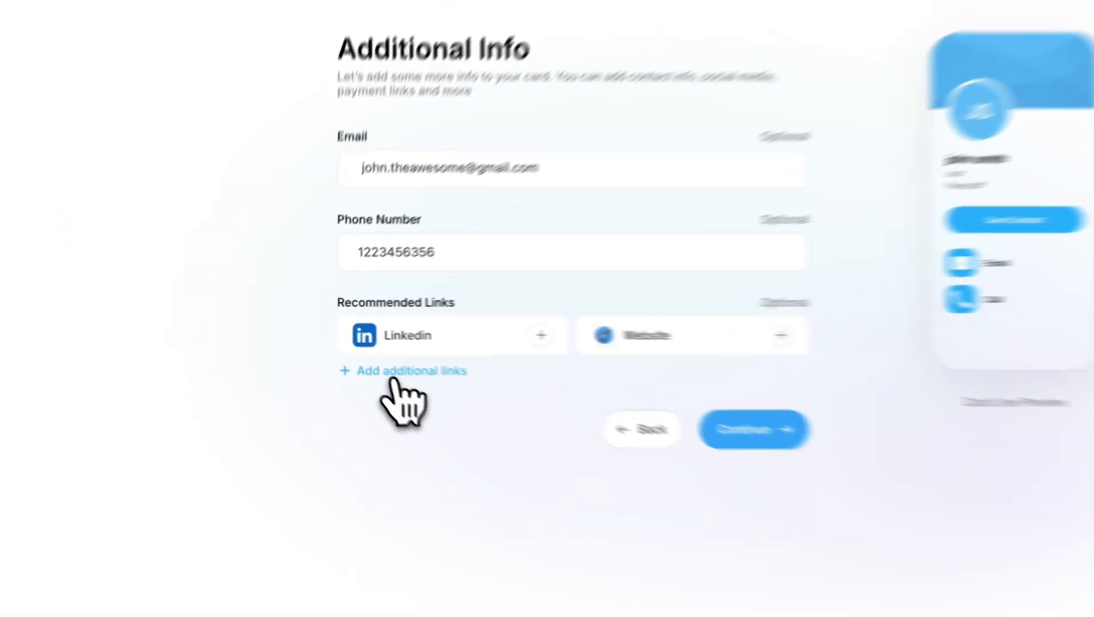
Step: Browse the Add content catalogue of link types, then close it without adding anything
{"action": "left_click", "coordinate": [360, 349]}
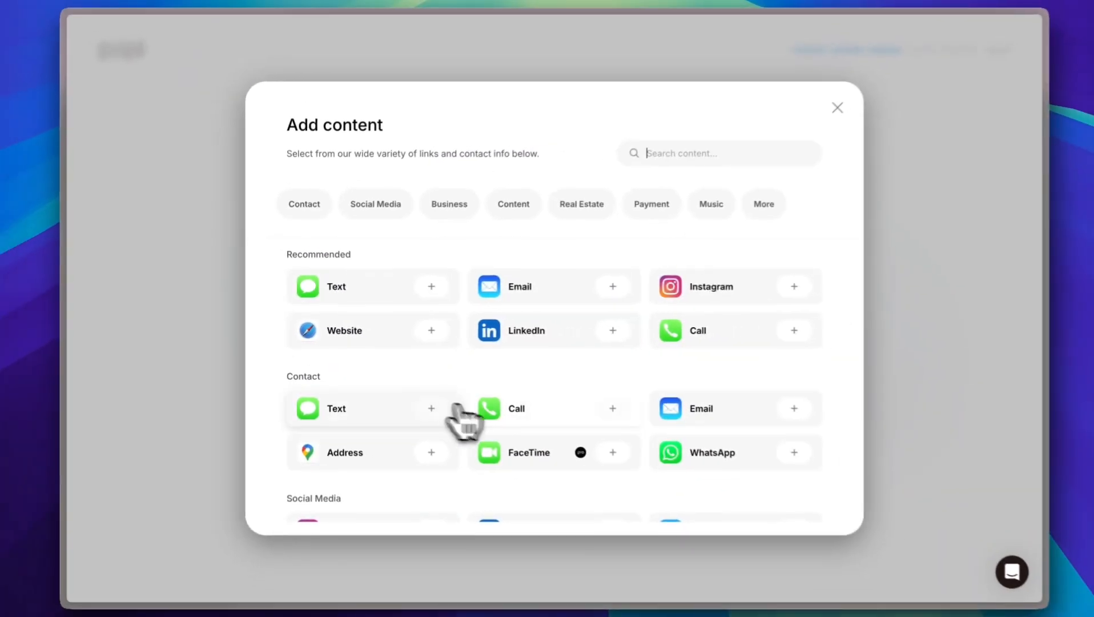
{"action": "scroll", "coordinate": [698, 383], "scroll_direction": "down", "scroll_amount": 3}
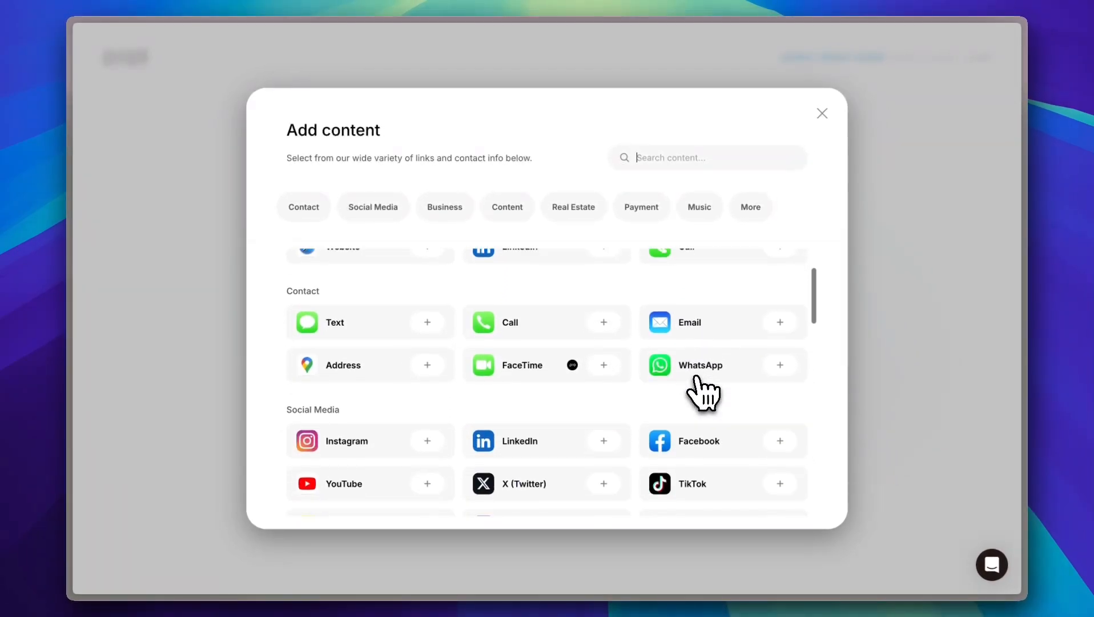
{"action": "scroll", "coordinate": [697, 378], "scroll_direction": "down", "scroll_amount": 1}
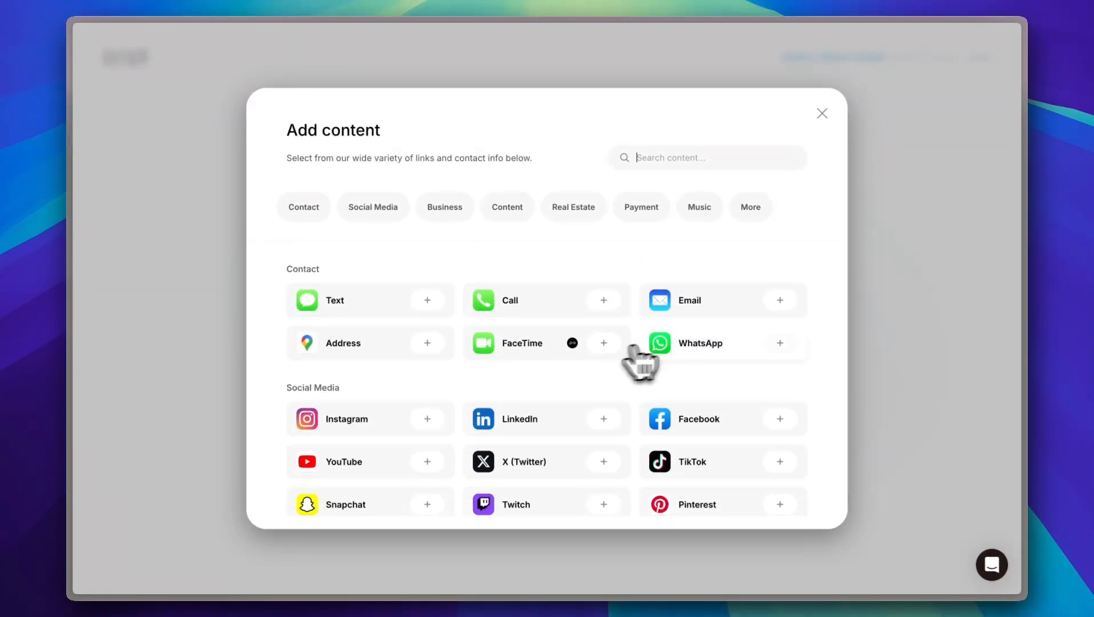
{"action": "scroll", "coordinate": [648, 394], "scroll_direction": "down", "scroll_amount": 6}
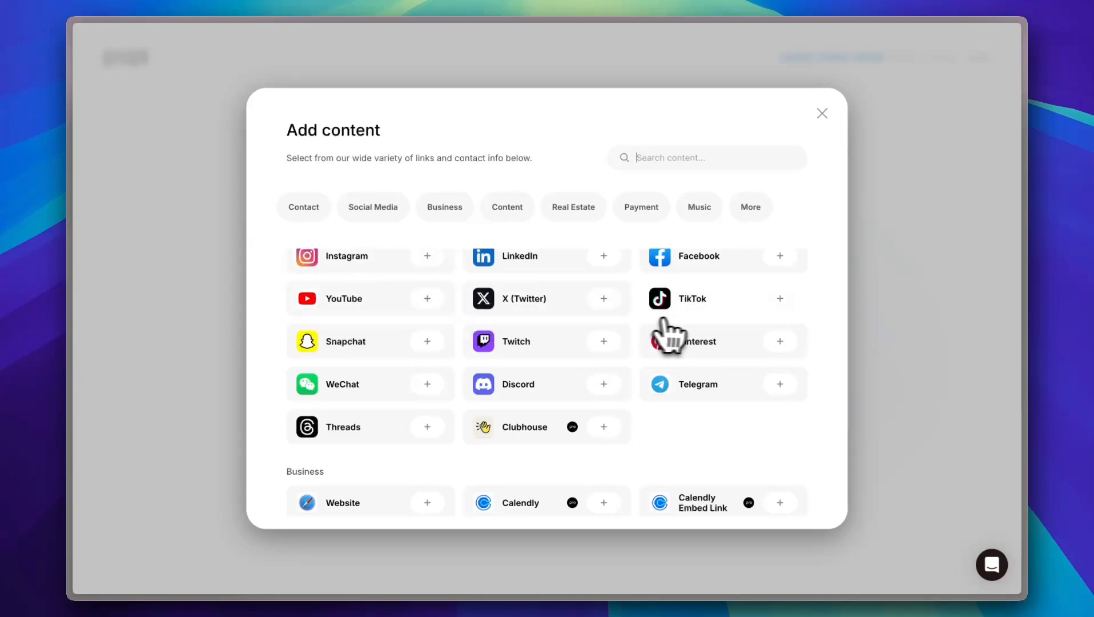
{"action": "scroll", "coordinate": [645, 351], "scroll_direction": "down", "scroll_amount": 8}
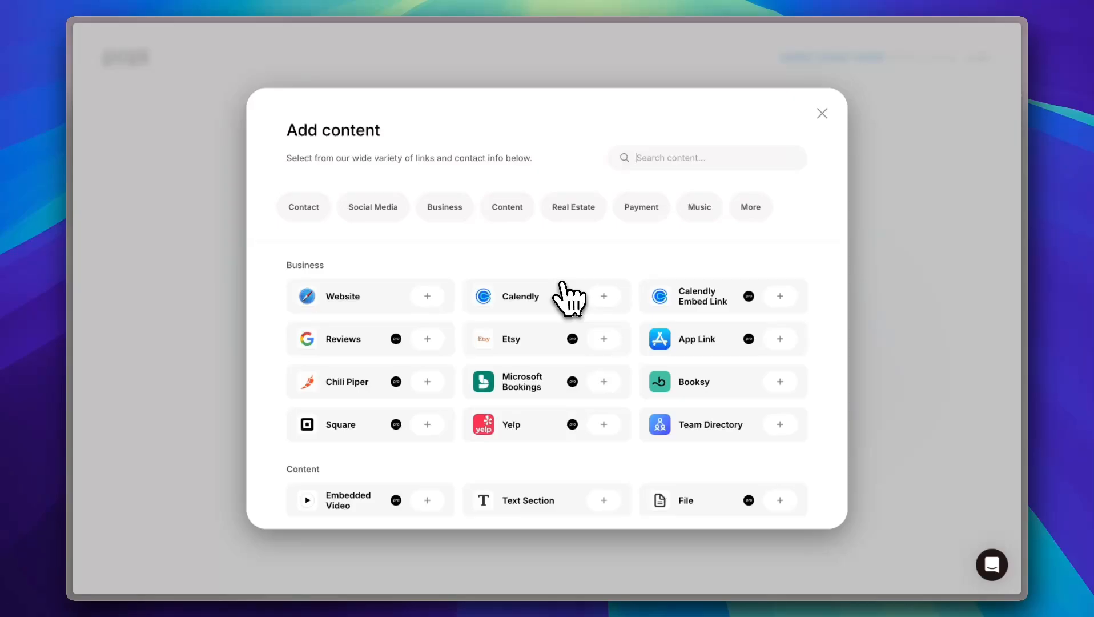
{"action": "scroll", "coordinate": [606, 408], "scroll_direction": "down", "scroll_amount": 10}
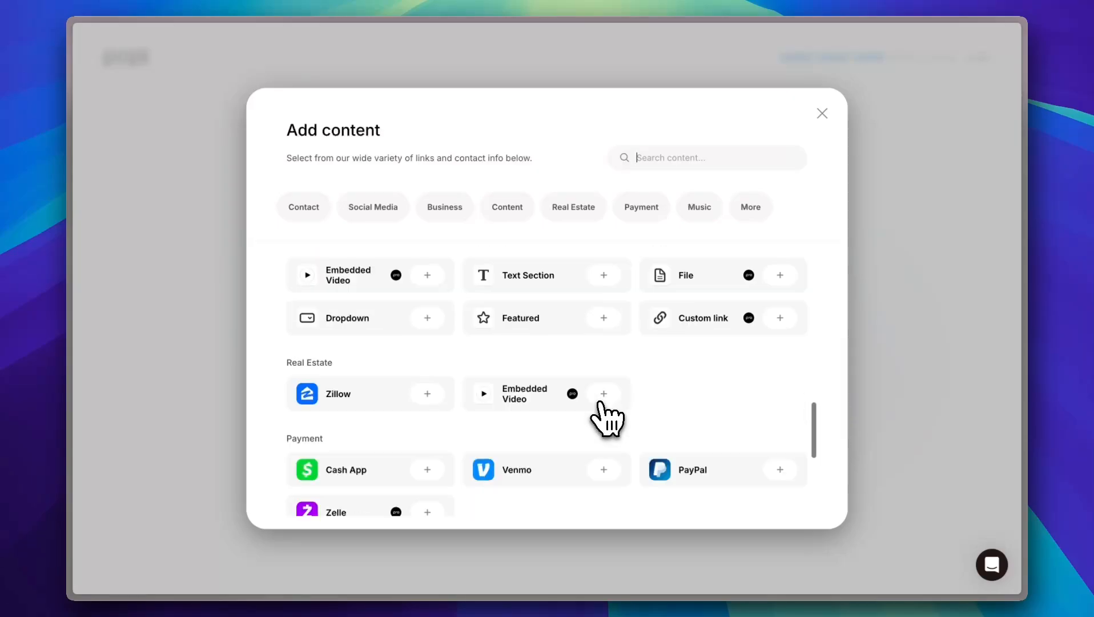
{"action": "scroll", "coordinate": [604, 397], "scroll_direction": "up", "scroll_amount": 15}
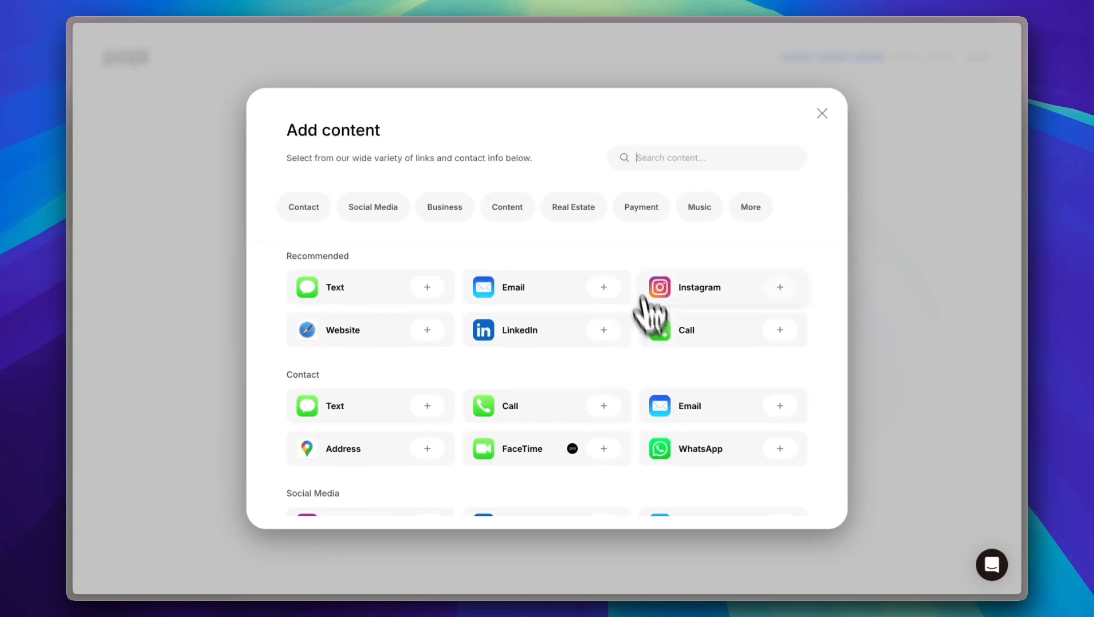
{"action": "left_click", "coordinate": [822, 113]}
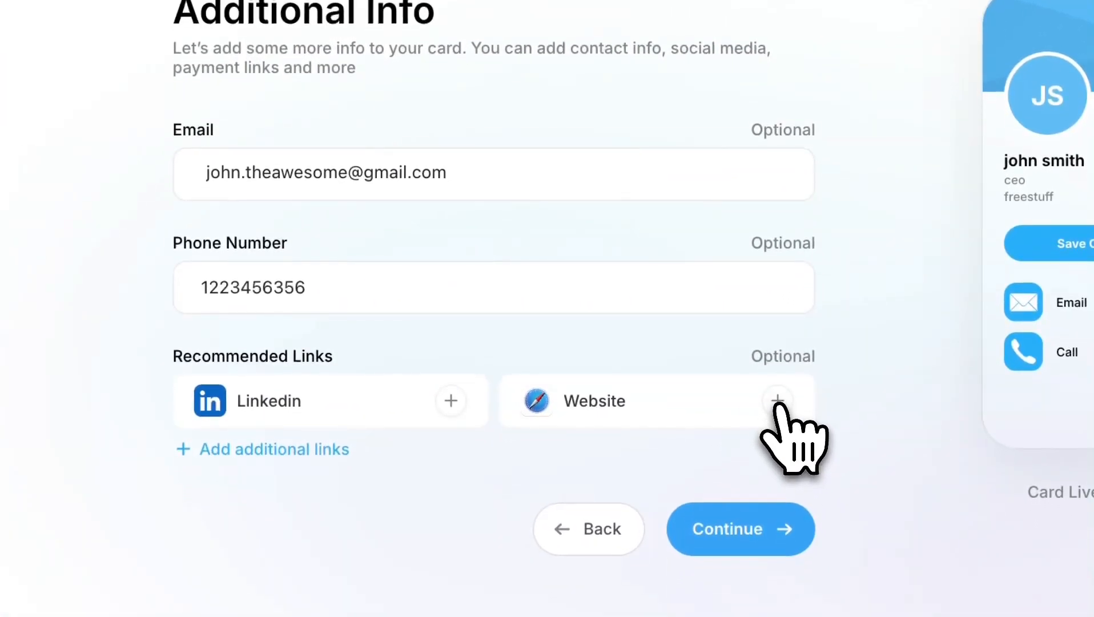
Step: Add a Website link titled 'my website', replacing the address 'freestuff' with google
{"action": "left_click", "coordinate": [778, 402]}
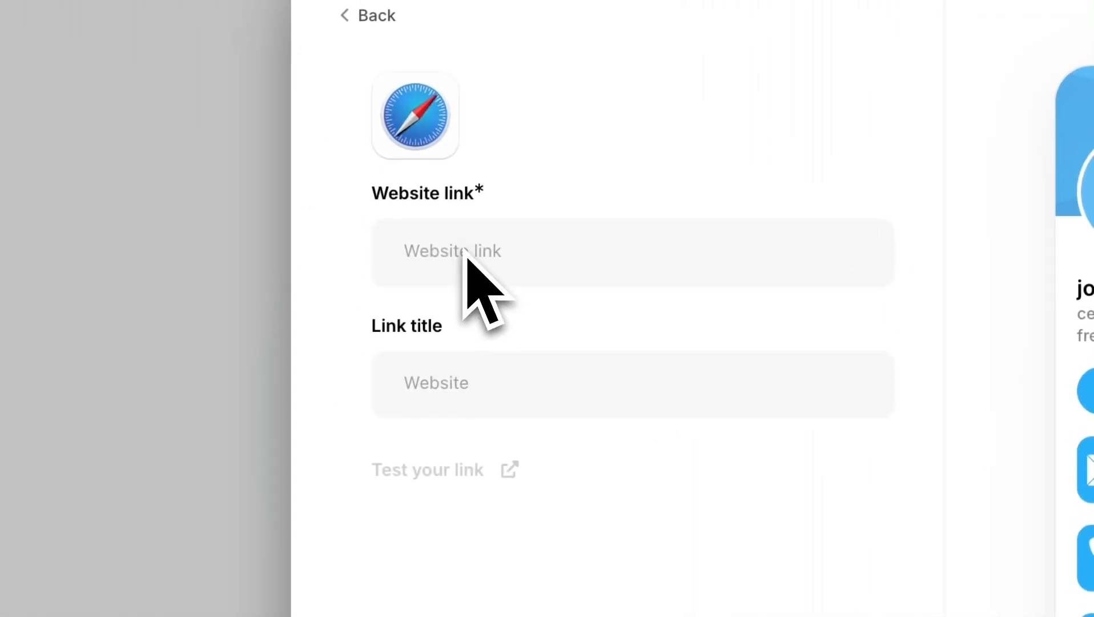
{"action": "left_click", "coordinate": [489, 386]}
{"action": "type", "text": "my webs"}
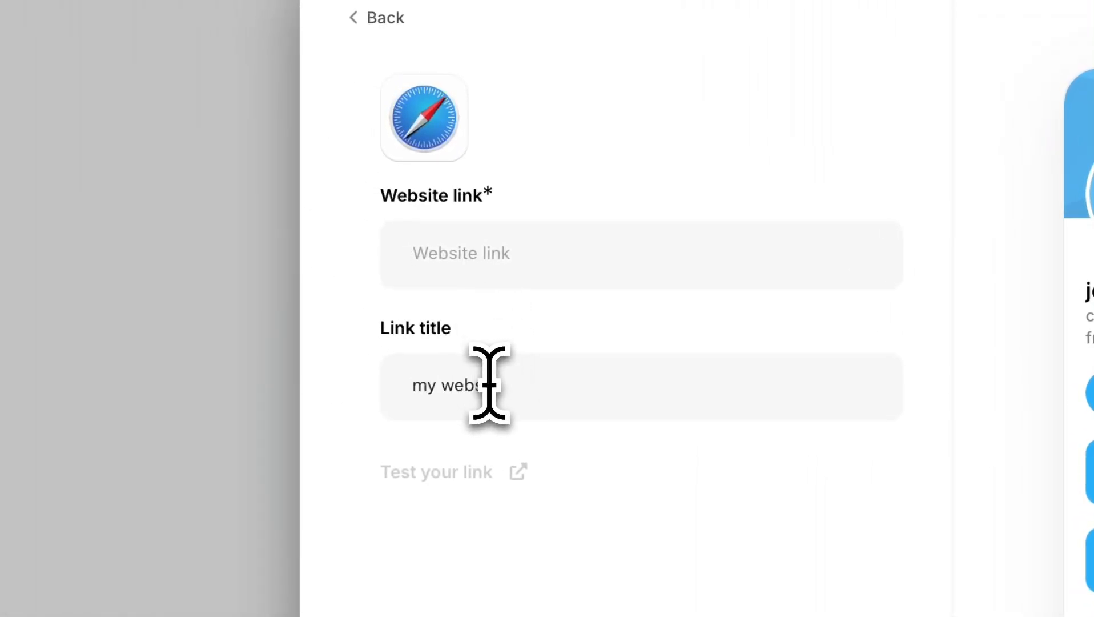
{"action": "type", "text": "ite"}
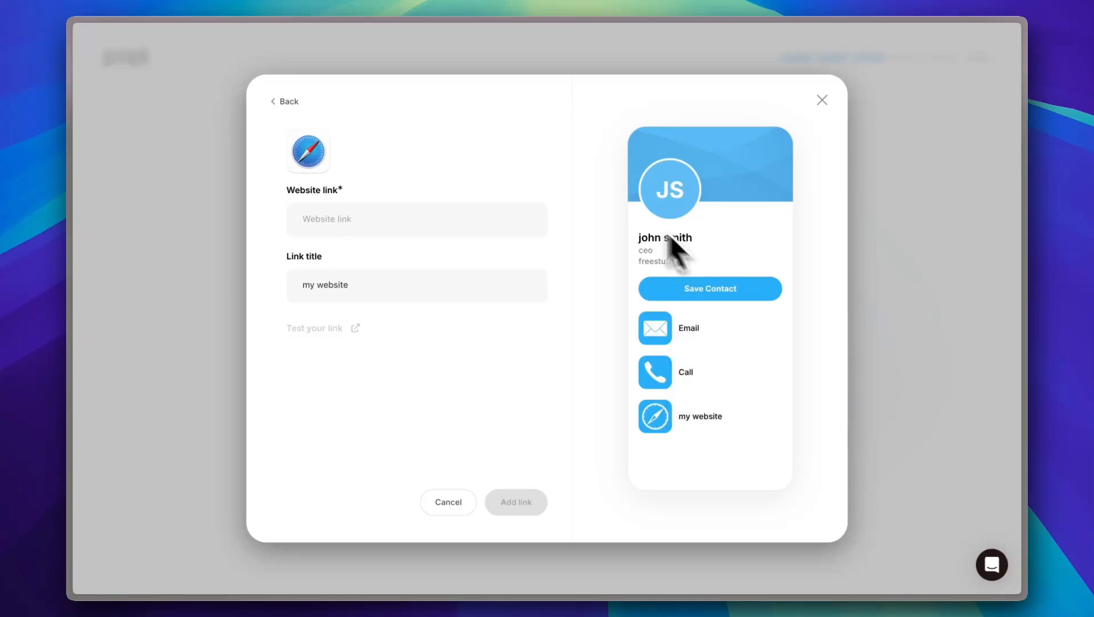
{"action": "left_click", "coordinate": [365, 217]}
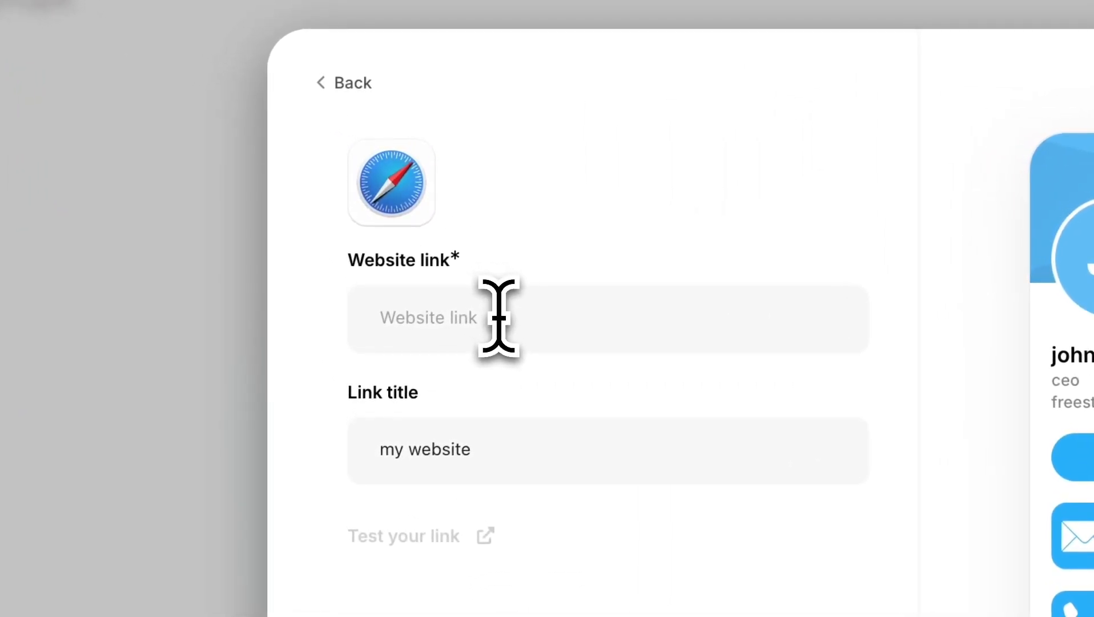
{"action": "type", "text": "freestu"}
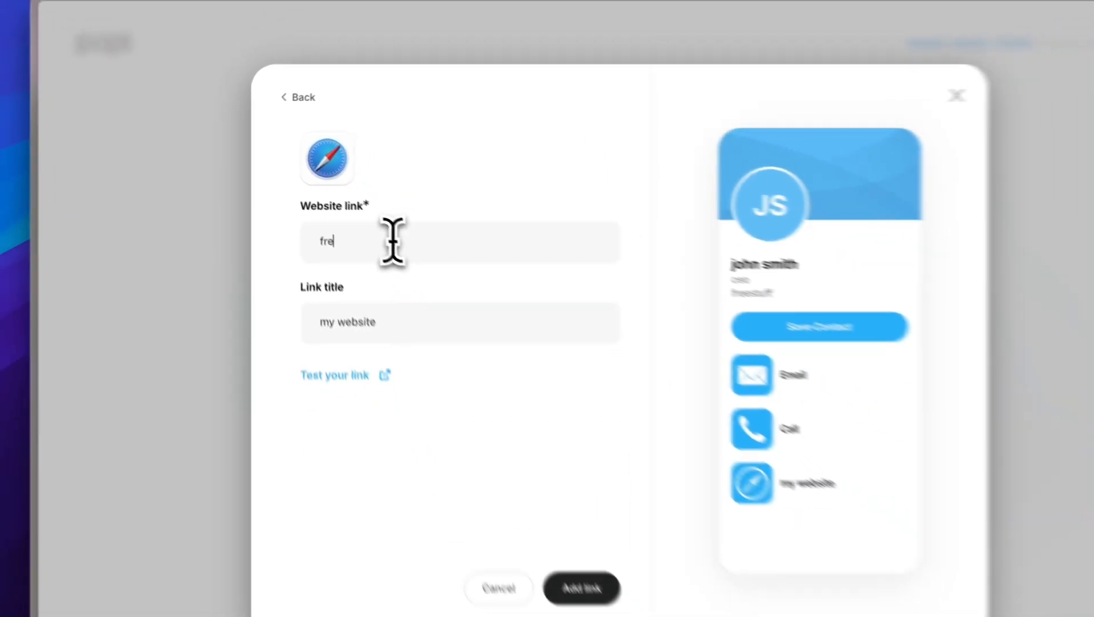
{"action": "type", "text": "ff.com"}
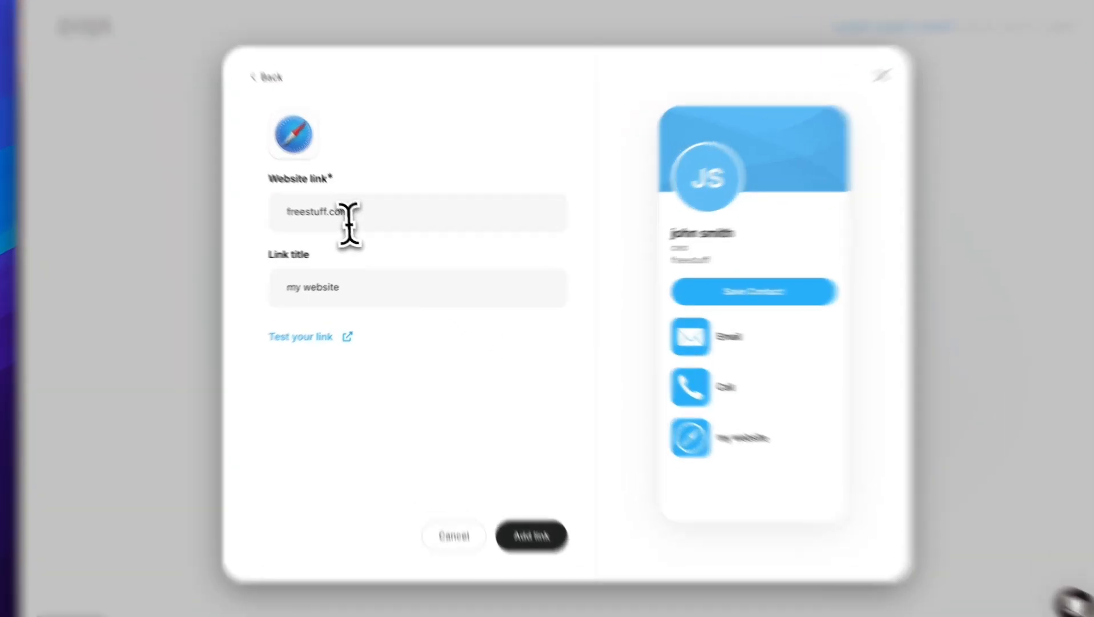
{"action": "double_click", "coordinate": [351, 220]}
{"action": "type", "text": "google"}
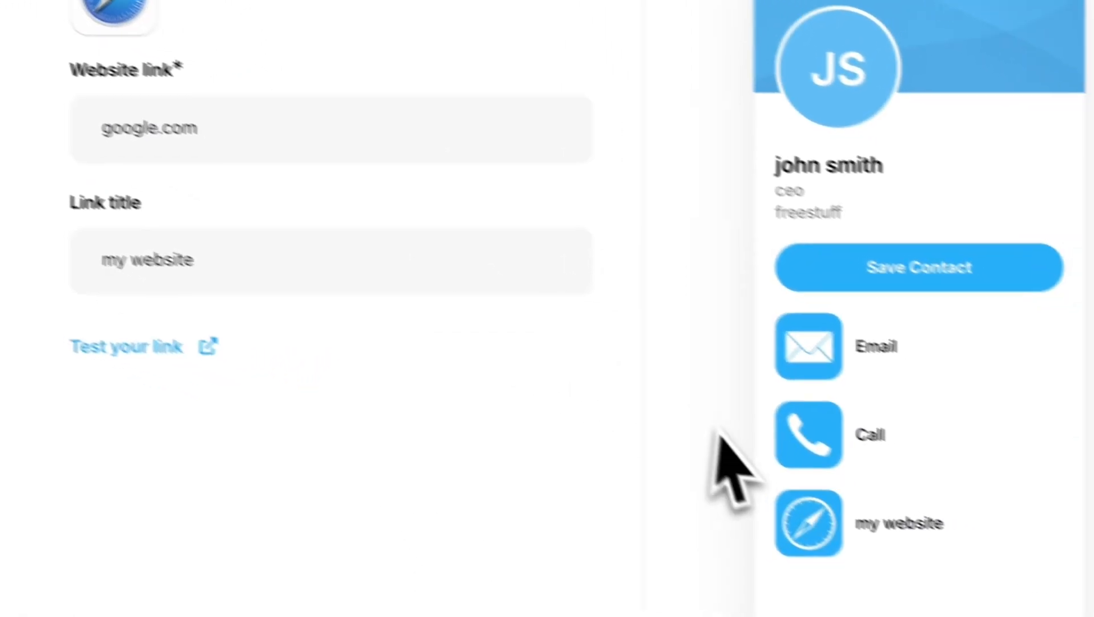
Step: Test the google link from the card preview and return to the setup page
{"action": "left_click", "coordinate": [739, 495]}
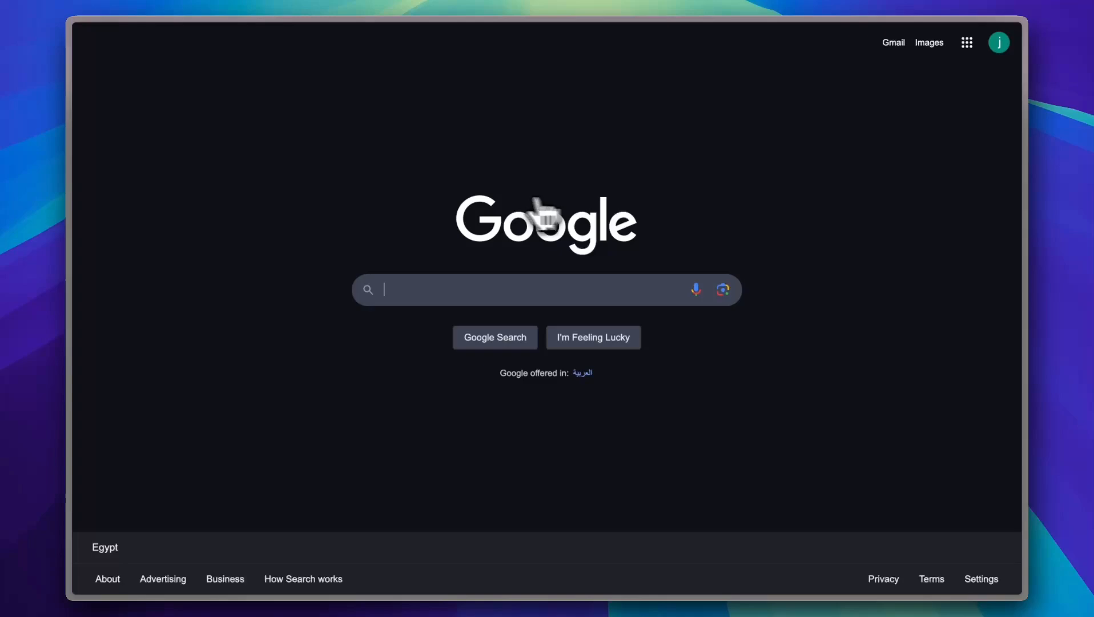
{"action": "mouse_move", "coordinate": [80, 188]}
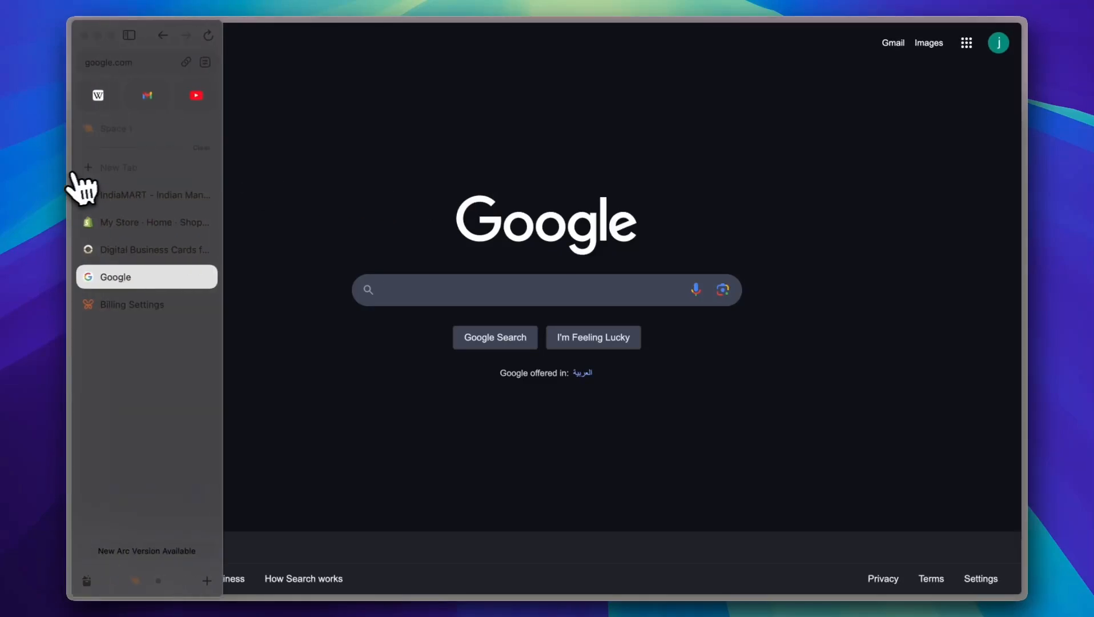
{"action": "left_click", "coordinate": [137, 249]}
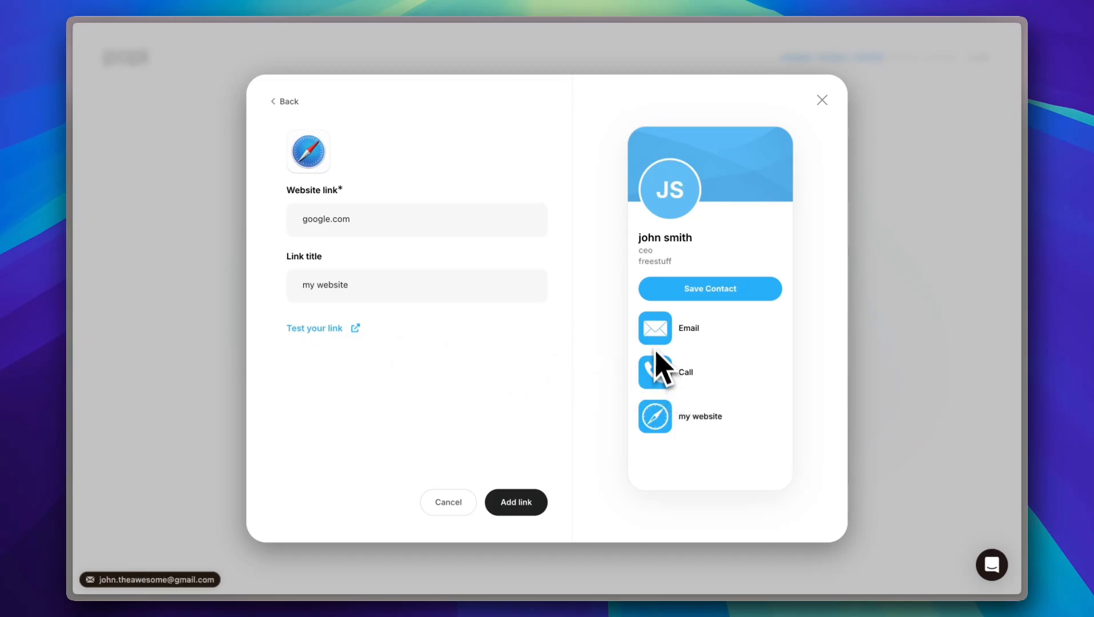
Step: Save the 'my website' link and scroll the Add content list to its Content options
{"action": "left_click", "coordinate": [473, 492]}
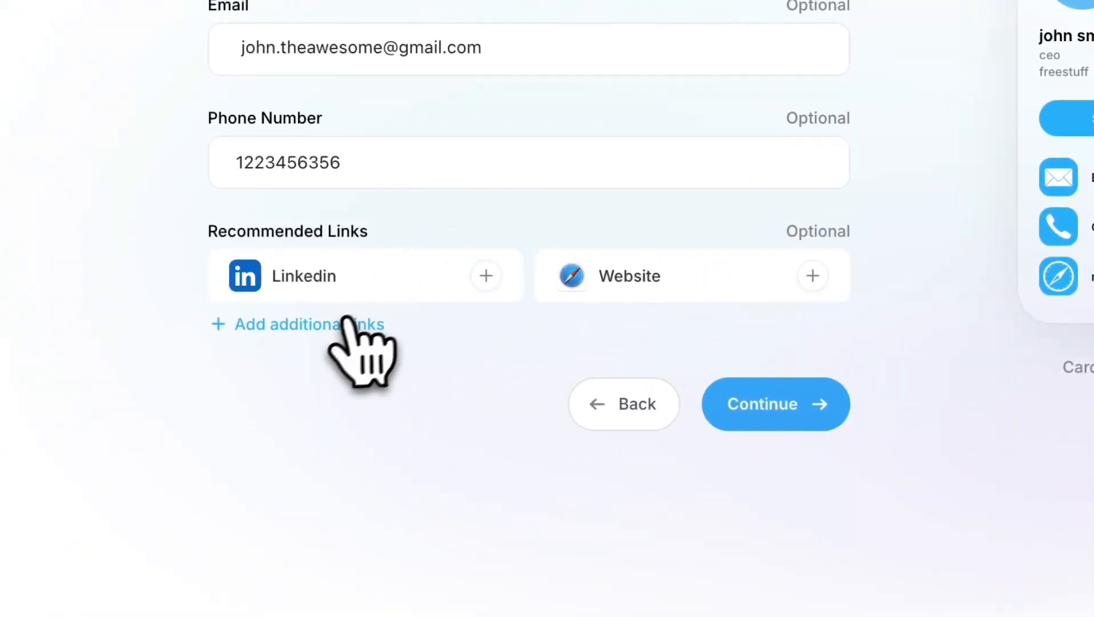
{"action": "left_click", "coordinate": [347, 320]}
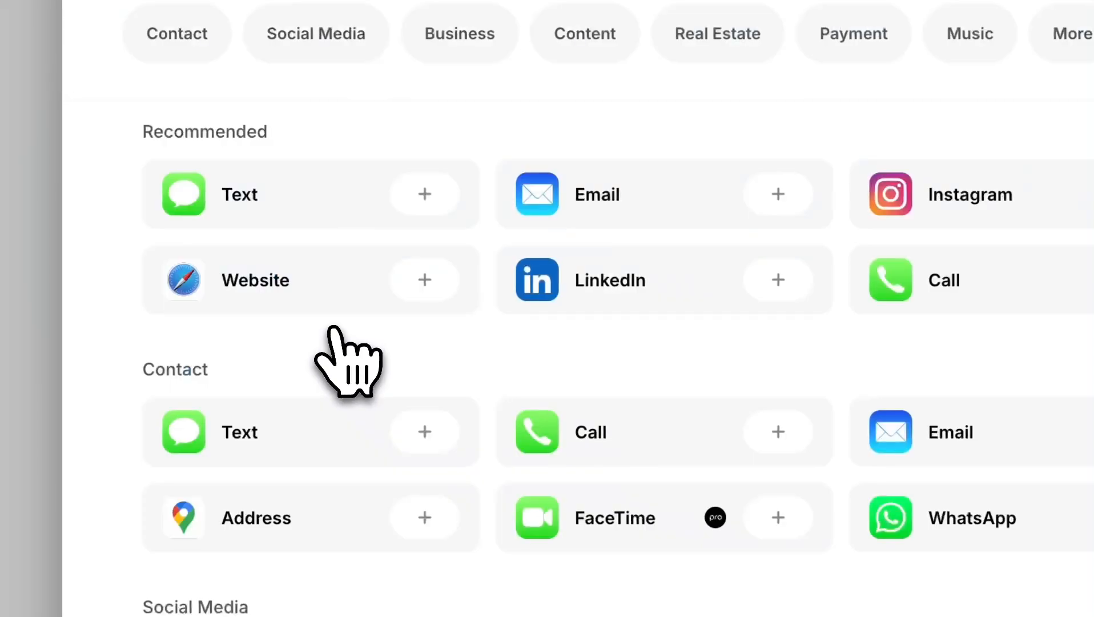
{"action": "scroll", "coordinate": [741, 351], "scroll_direction": "down", "scroll_amount": 10}
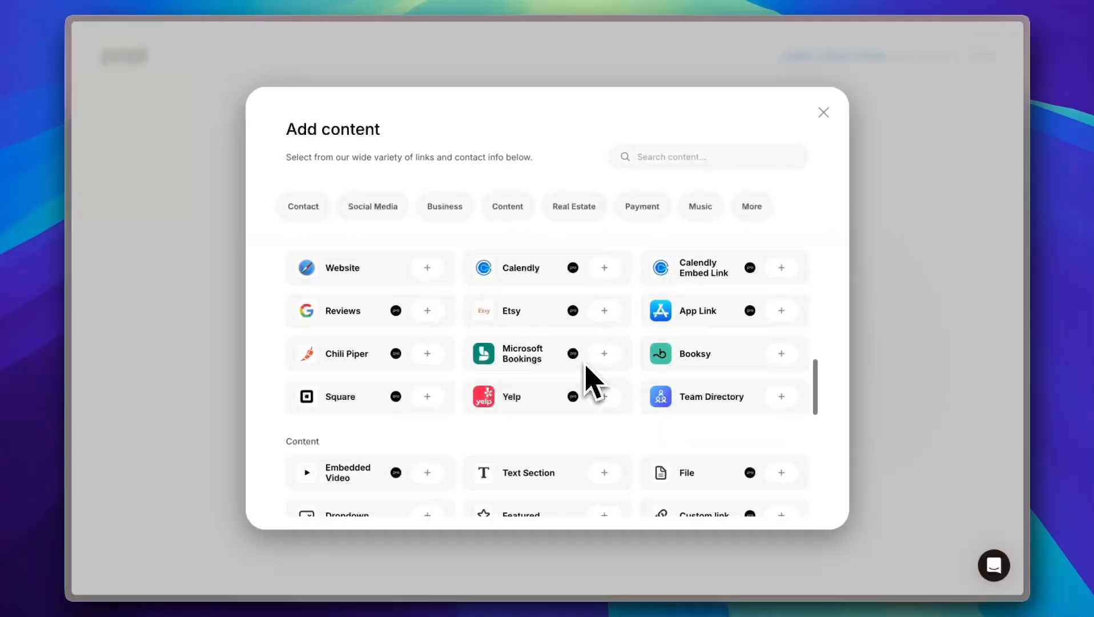
{"action": "scroll", "coordinate": [591, 380], "scroll_direction": "down", "scroll_amount": 3}
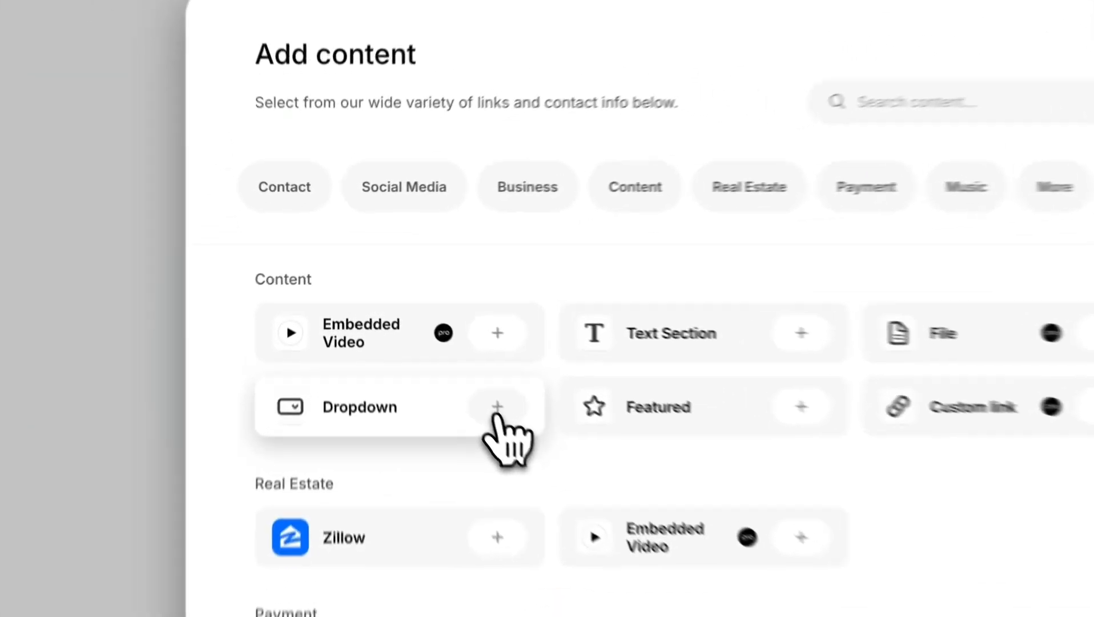
Step: Add a 'my services' dropdown whose body describes the YouTube videos offered
{"action": "left_click", "coordinate": [427, 334]}
{"action": "left_click", "coordinate": [366, 317]}
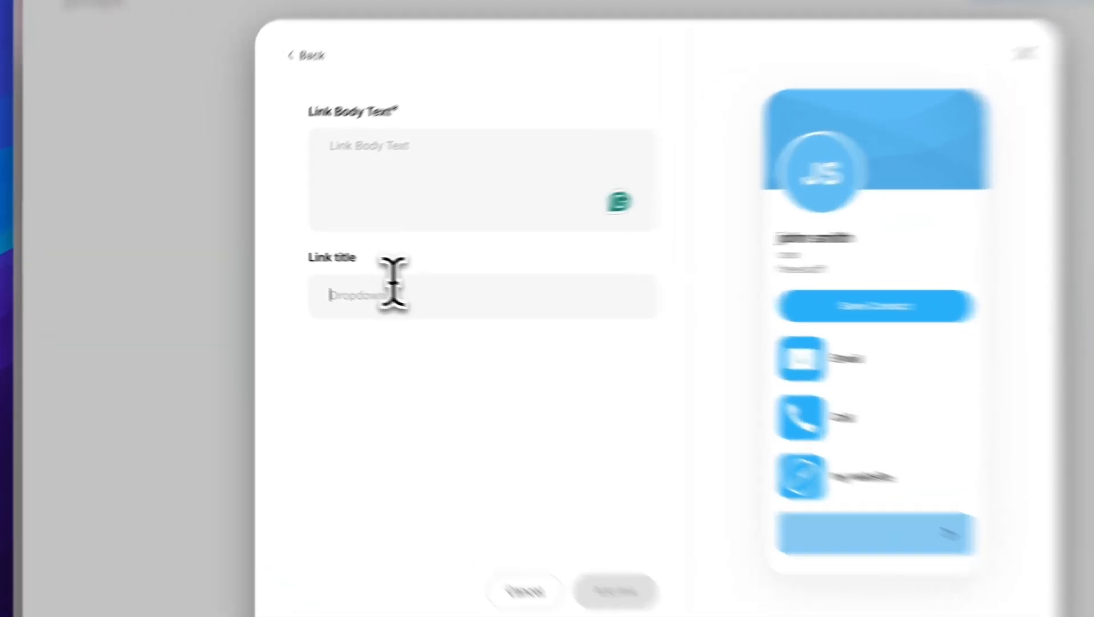
{"action": "type", "text": "my serv"}
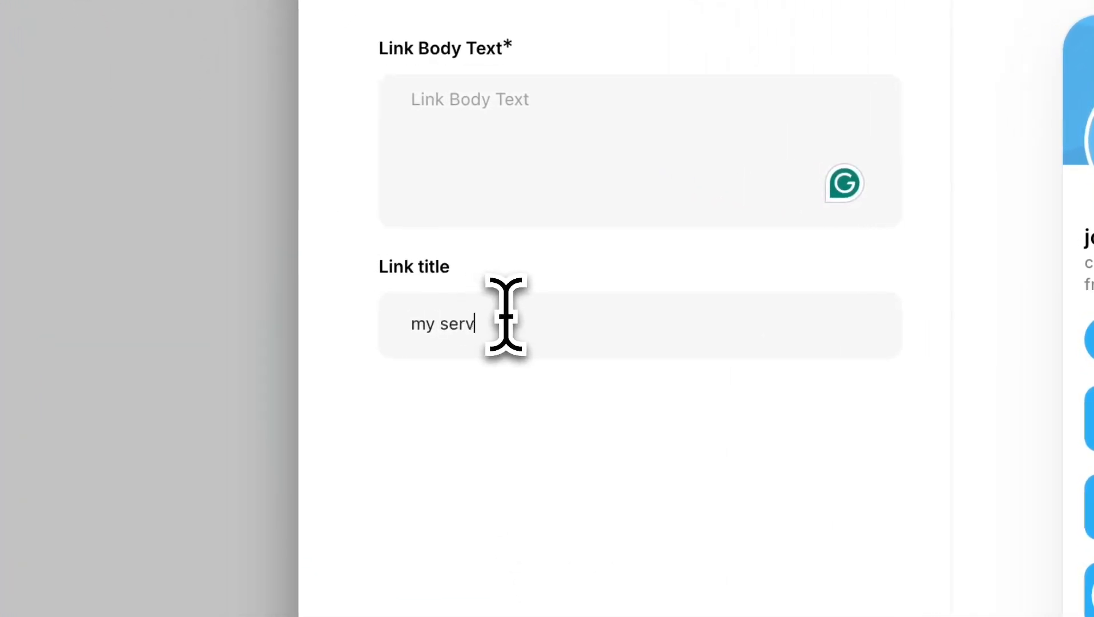
{"action": "type", "text": "ices"}
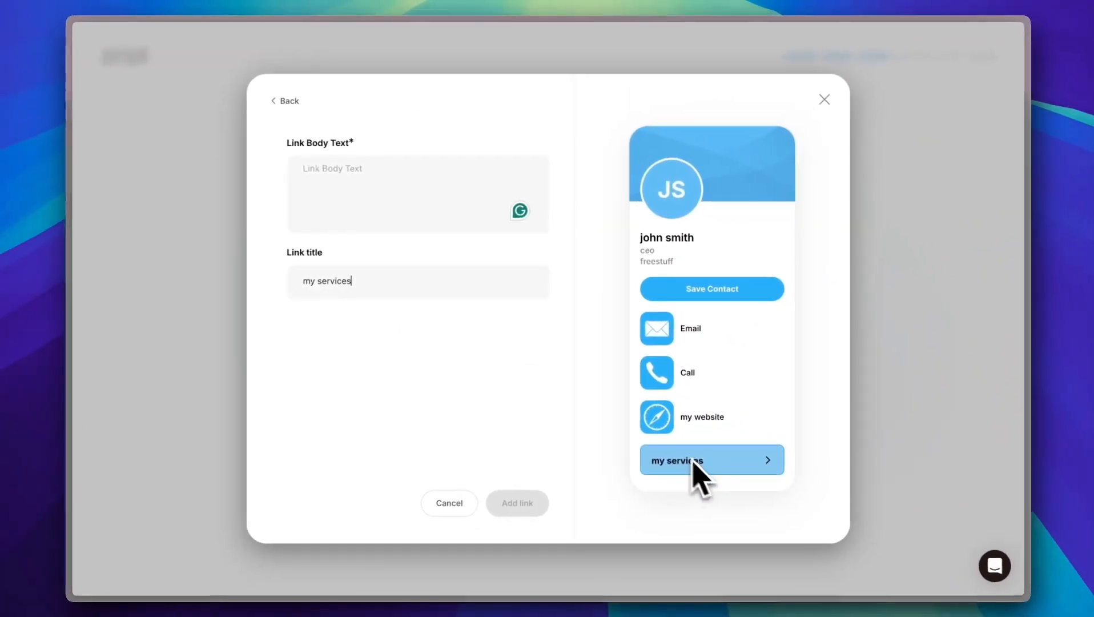
{"action": "left_click", "coordinate": [356, 173]}
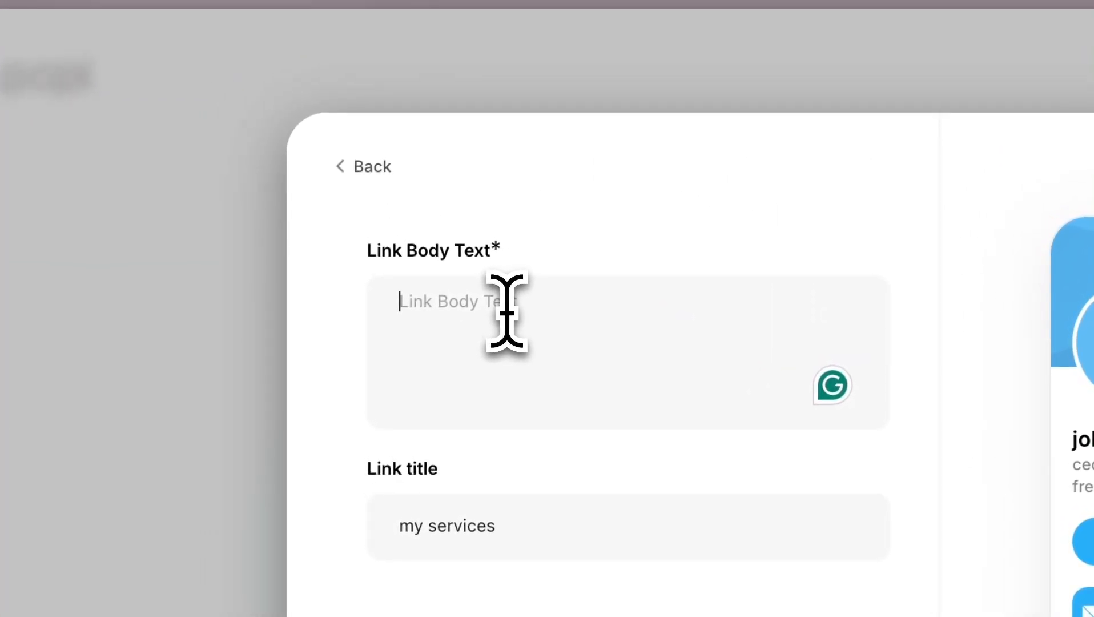
{"action": "type", "text": "I offer"}
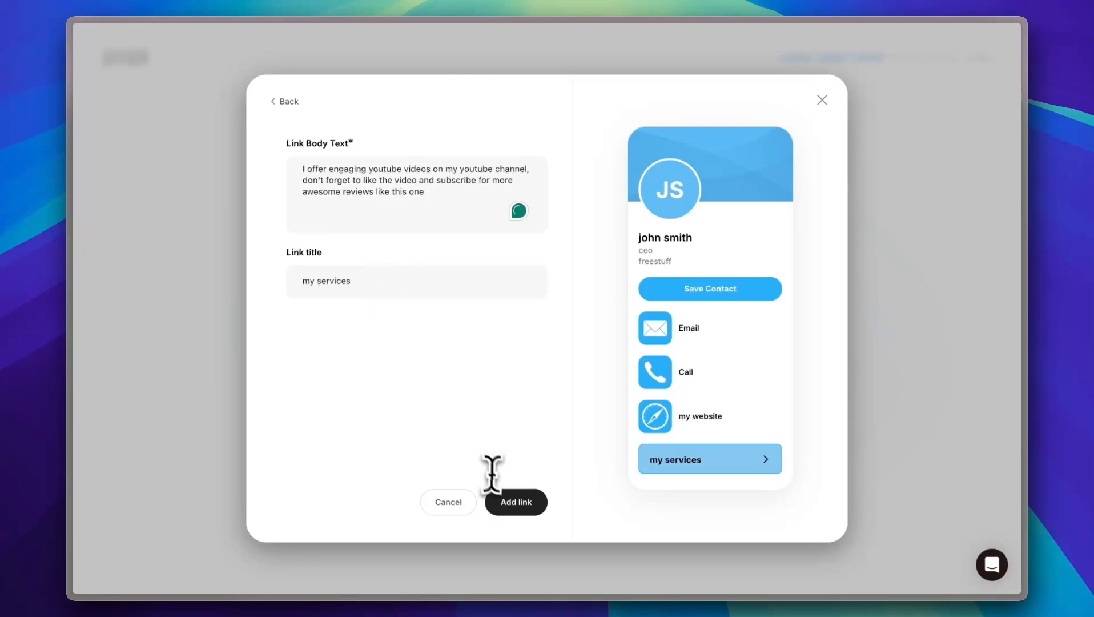
{"action": "left_click", "coordinate": [514, 502]}
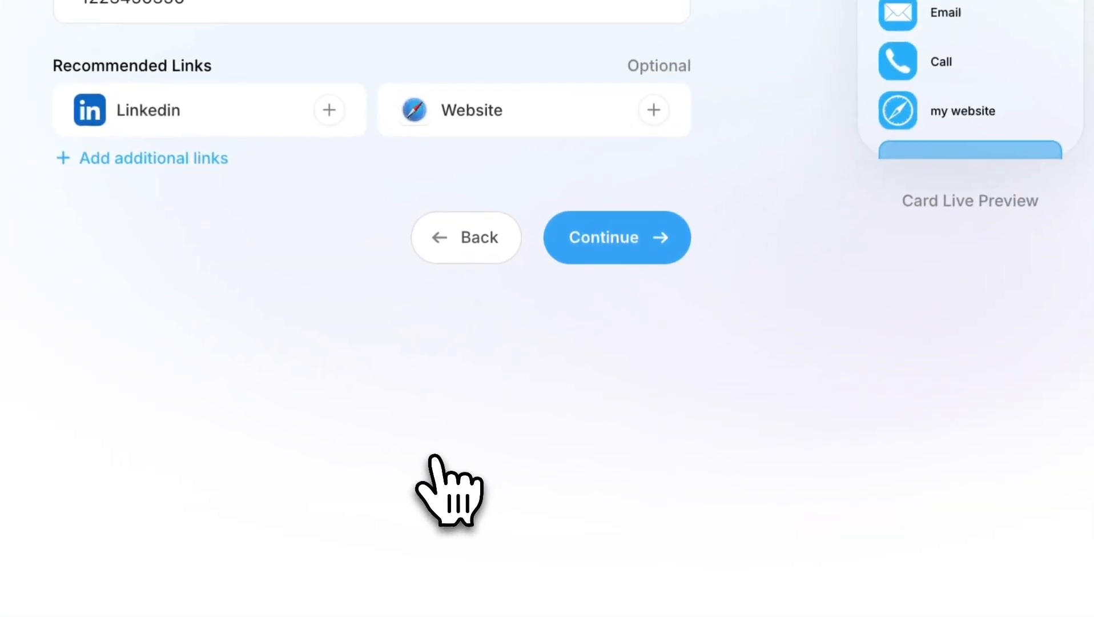
Step: Check that 'my services' expands correctly in the card preview
{"action": "scroll", "coordinate": [969, 34], "scroll_direction": "down", "scroll_amount": 2}
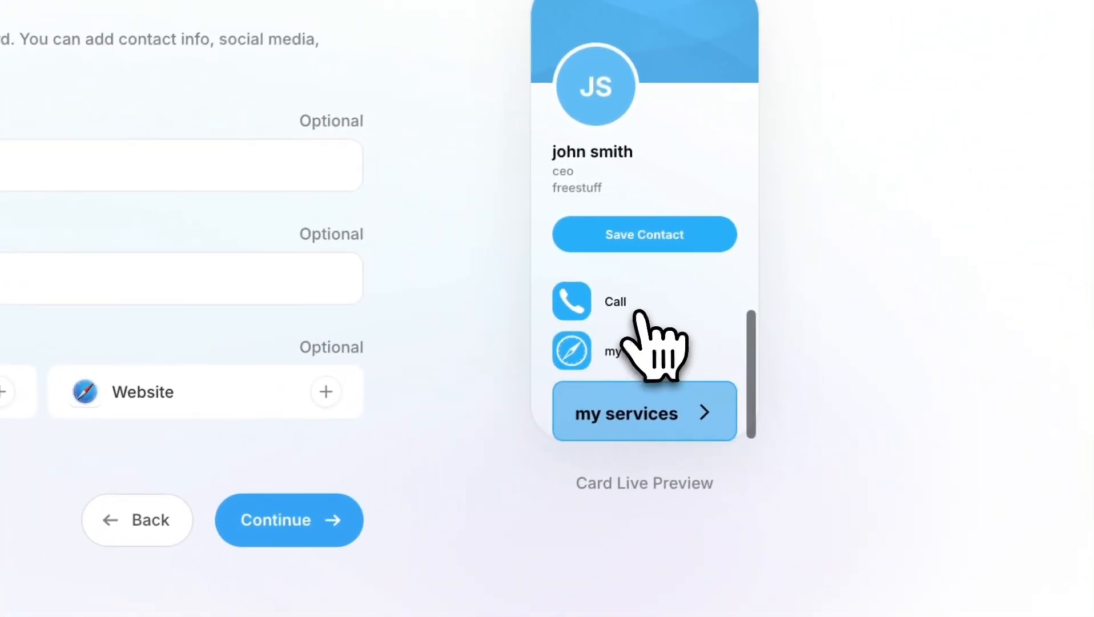
{"action": "left_click", "coordinate": [628, 420]}
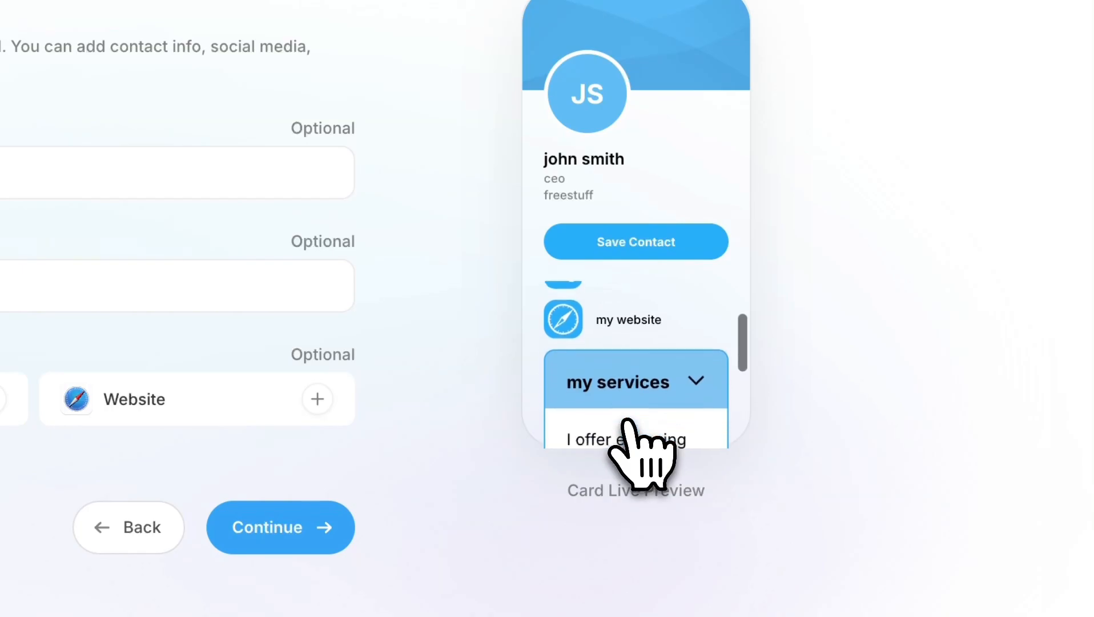
{"action": "scroll", "coordinate": [631, 428], "scroll_direction": "down", "scroll_amount": 5}
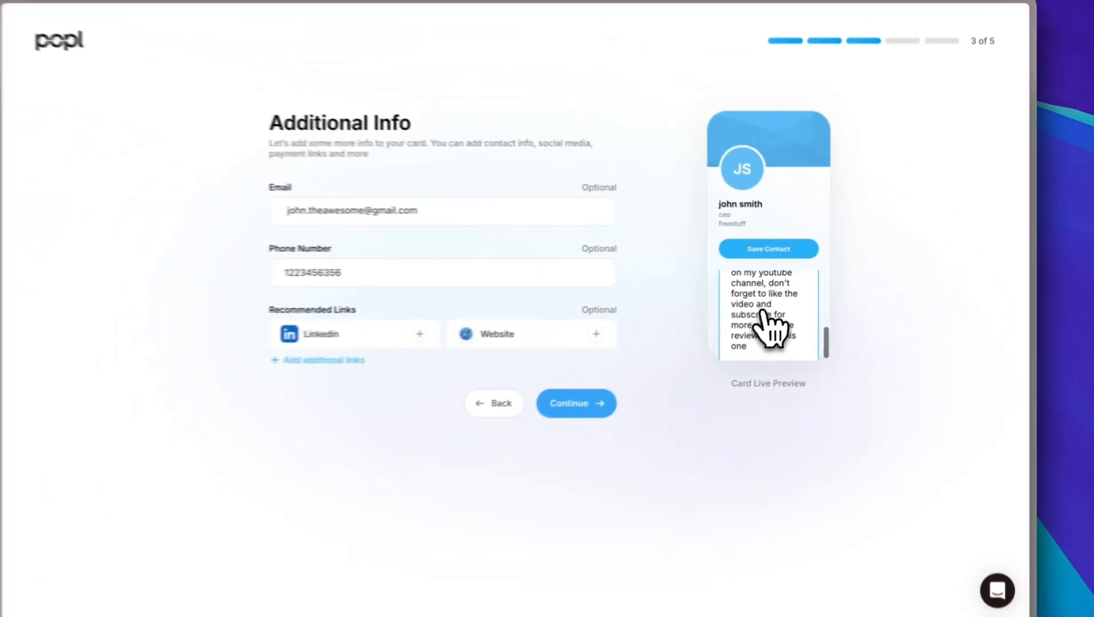
{"action": "scroll", "coordinate": [763, 313], "scroll_direction": "up", "scroll_amount": 5}
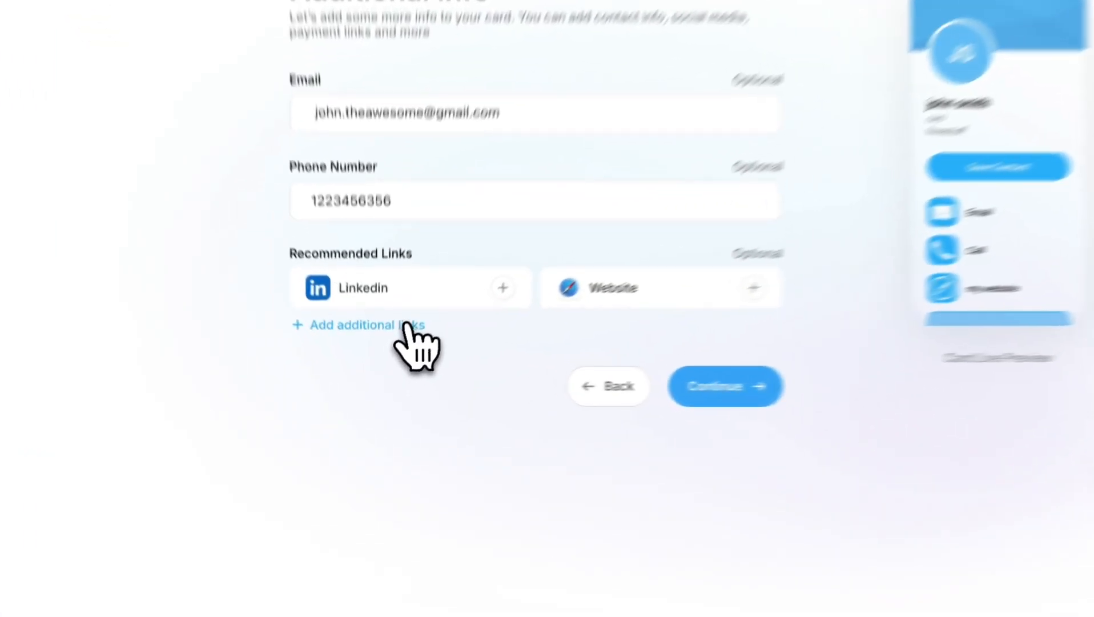
Step: Reopen the additional links catalogue at its Social Media options
{"action": "left_click", "coordinate": [427, 342]}
{"action": "scroll", "coordinate": [634, 337], "scroll_direction": "down", "scroll_amount": 3}
{"action": "scroll", "coordinate": [645, 327], "scroll_direction": "down", "scroll_amount": 3}
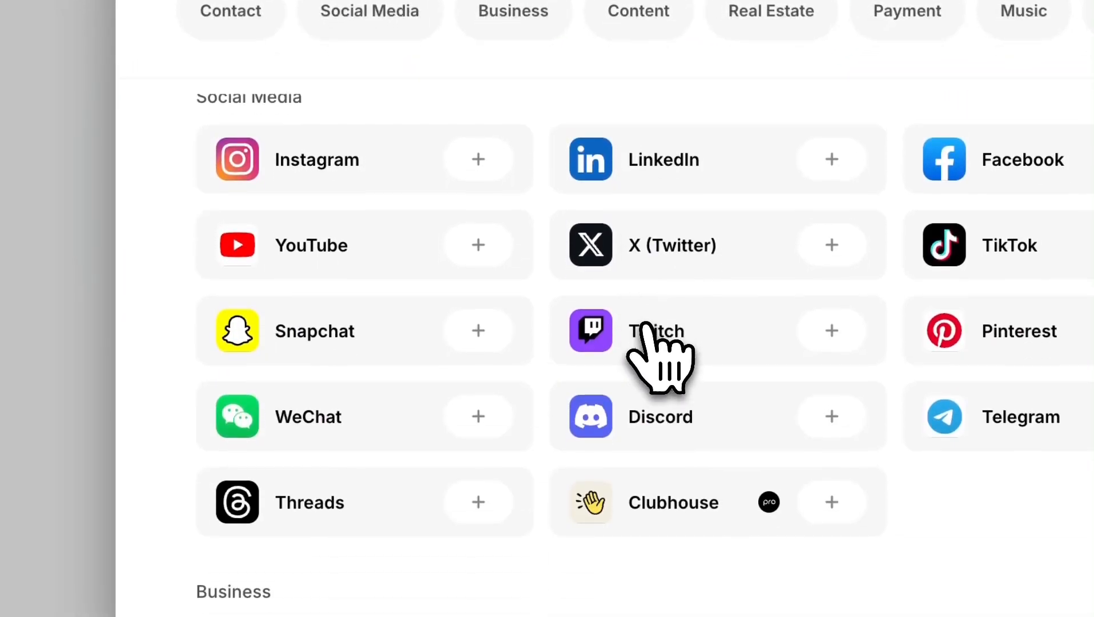
{"action": "scroll", "coordinate": [645, 337], "scroll_direction": "down", "scroll_amount": 2}
{"action": "scroll", "coordinate": [645, 337], "scroll_direction": "up", "scroll_amount": 2}
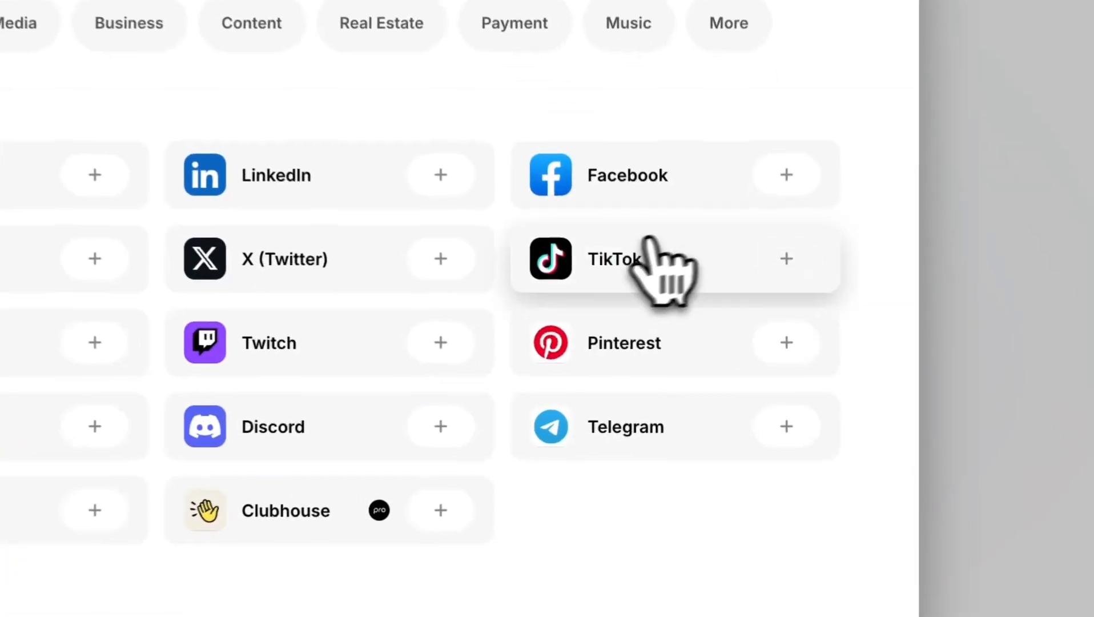
Step: Add a TikTok link and enter the TikTok username
{"action": "left_click", "coordinate": [791, 285]}
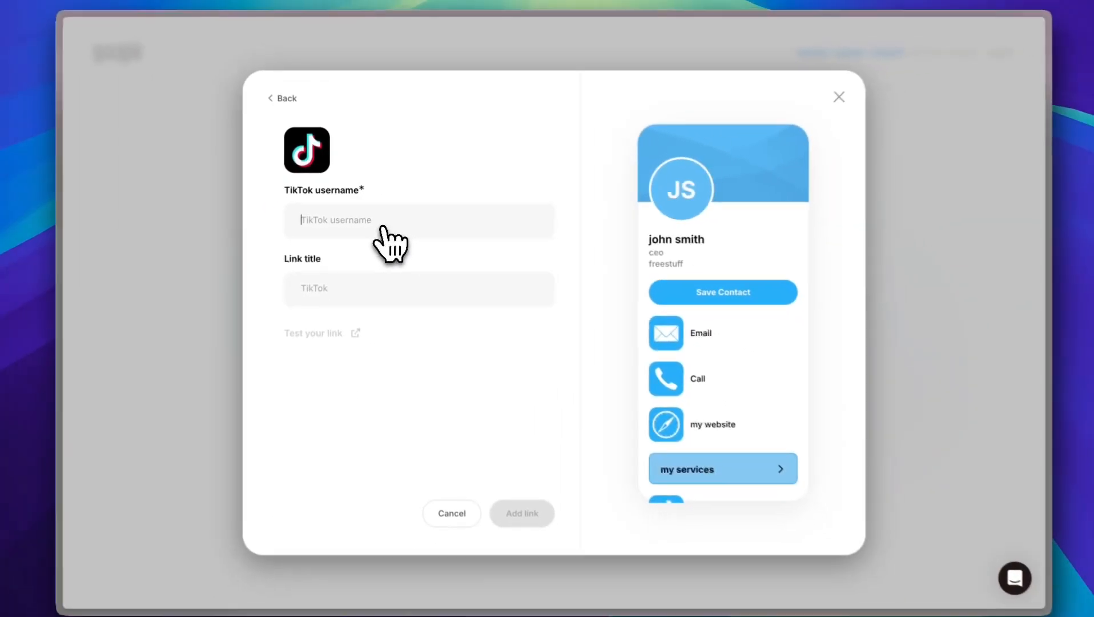
{"action": "type", "text": "freestuff"}
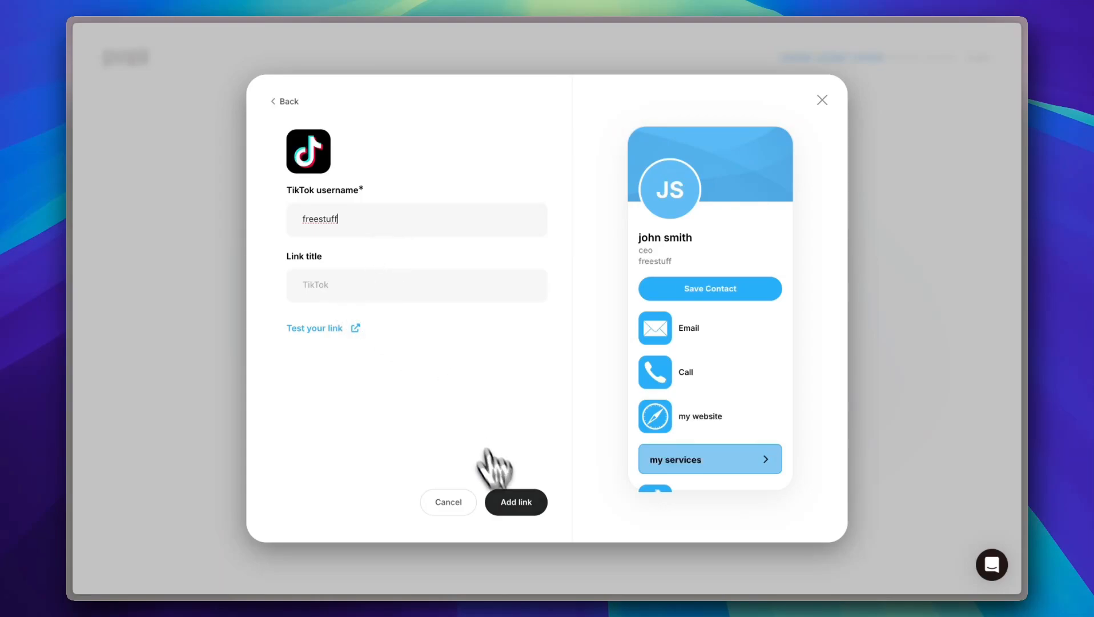
{"action": "scroll", "coordinate": [648, 417], "scroll_direction": "down", "scroll_amount": 2}
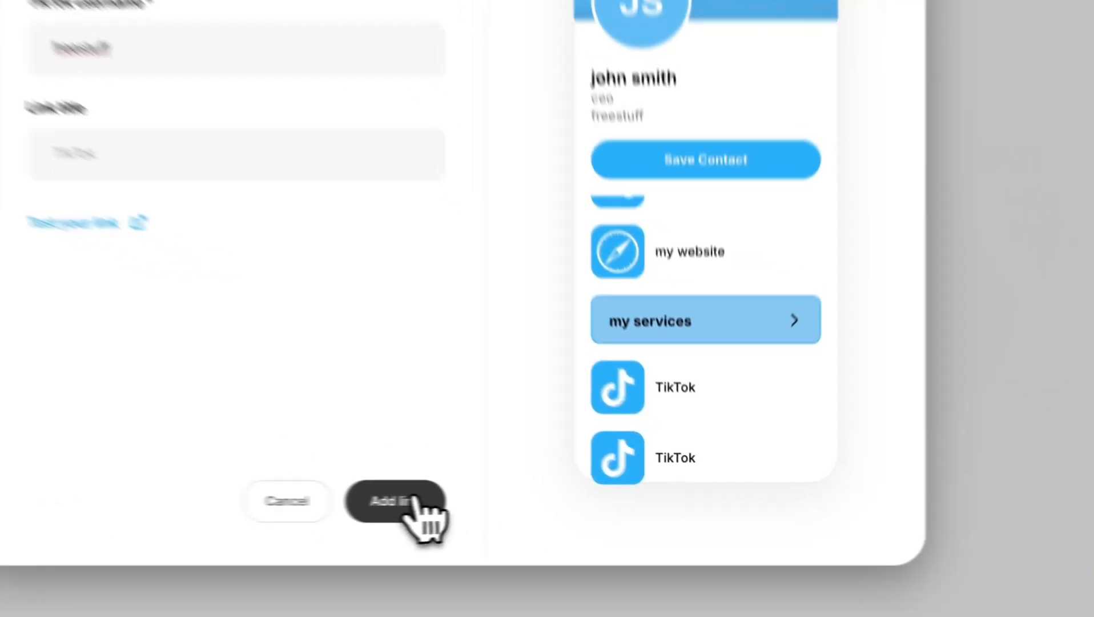
Step: Save the TikTok link, check 'my services' in the preview, and continue to sign-up
{"action": "left_click", "coordinate": [516, 502]}
{"action": "scroll", "coordinate": [636, 279], "scroll_direction": "down", "scroll_amount": 2}
{"action": "left_click", "coordinate": [639, 249]}
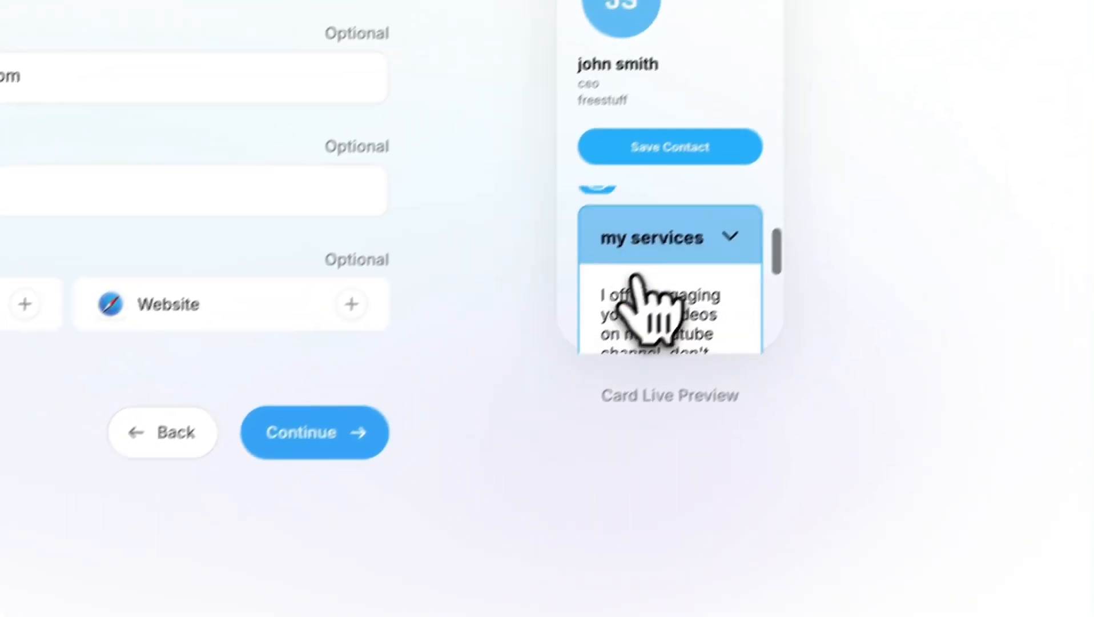
{"action": "scroll", "coordinate": [635, 280], "scroll_direction": "down", "scroll_amount": 3}
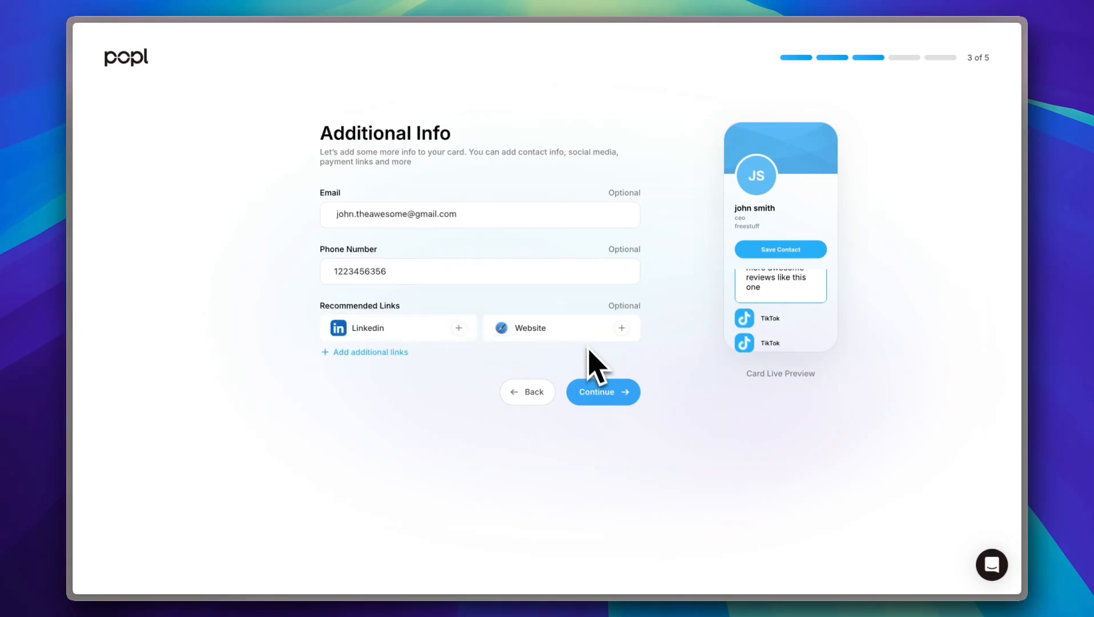
{"action": "left_click", "coordinate": [603, 393]}
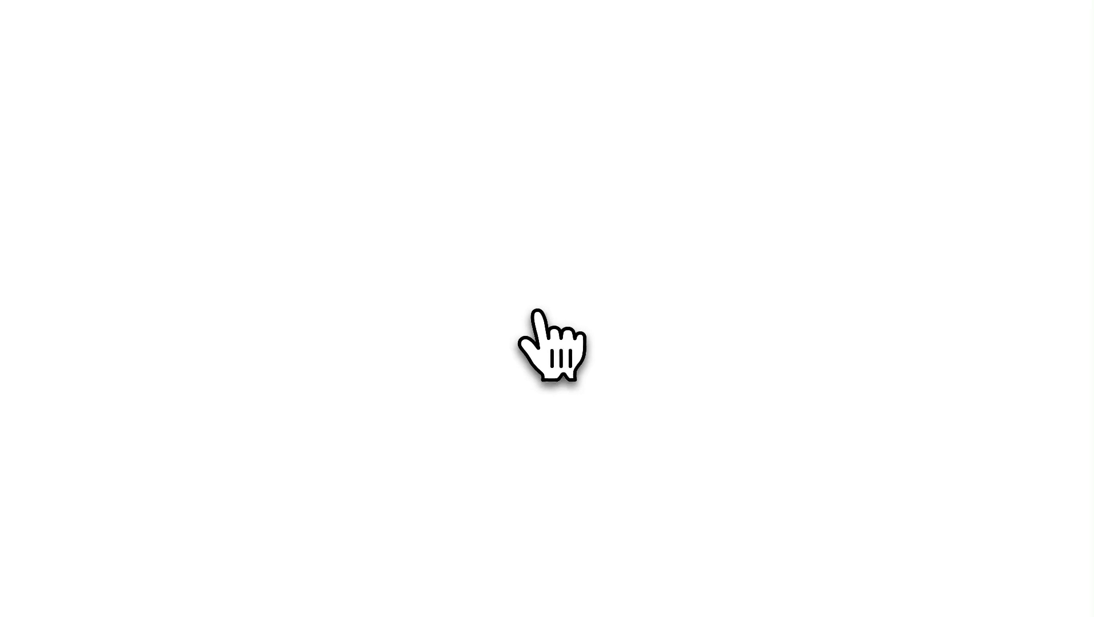
Step: Complete the account sign-up and continue on the Free plan instead of Pro
{"action": "left_click", "coordinate": [614, 381]}
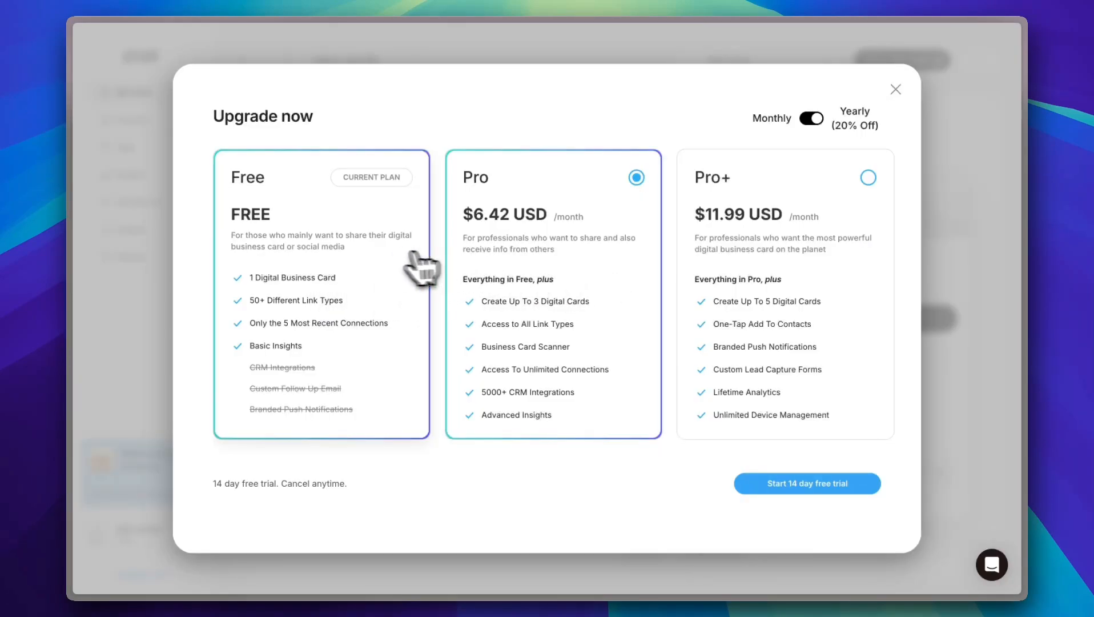
{"action": "left_click", "coordinate": [330, 264]}
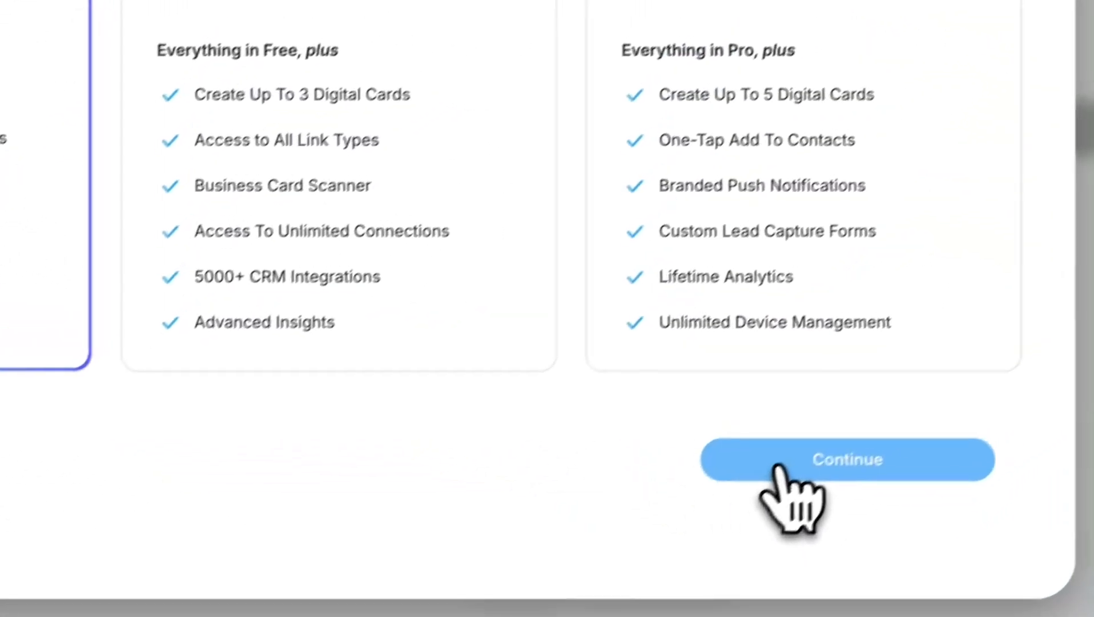
{"action": "left_click", "coordinate": [776, 466]}
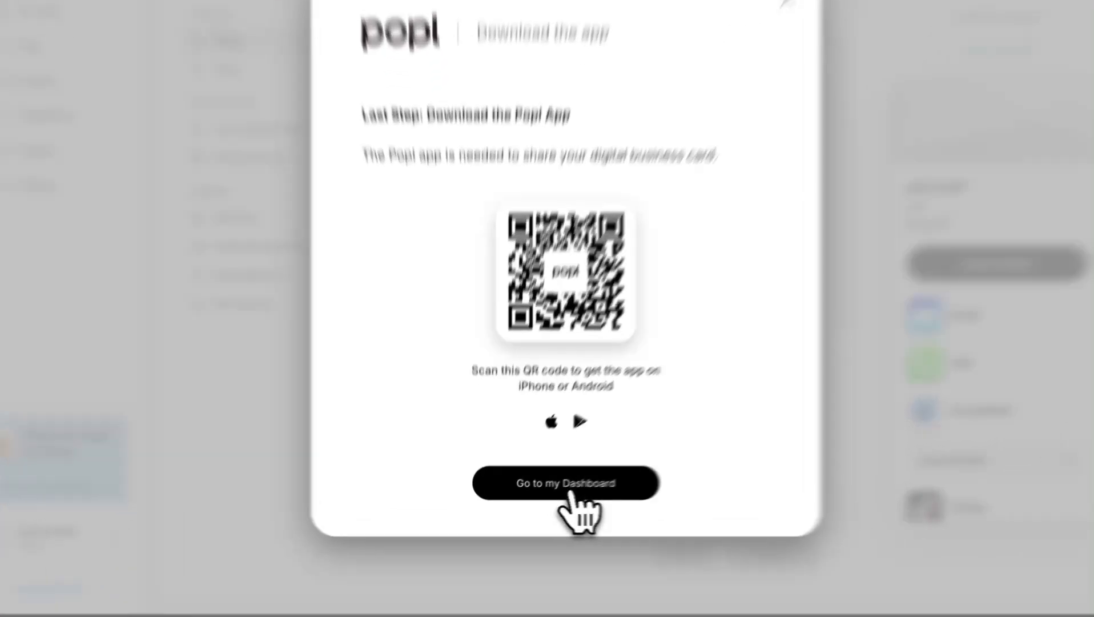
Step: Skip the app download prompt and go to the Popl dashboard
{"action": "left_click", "coordinate": [550, 496]}
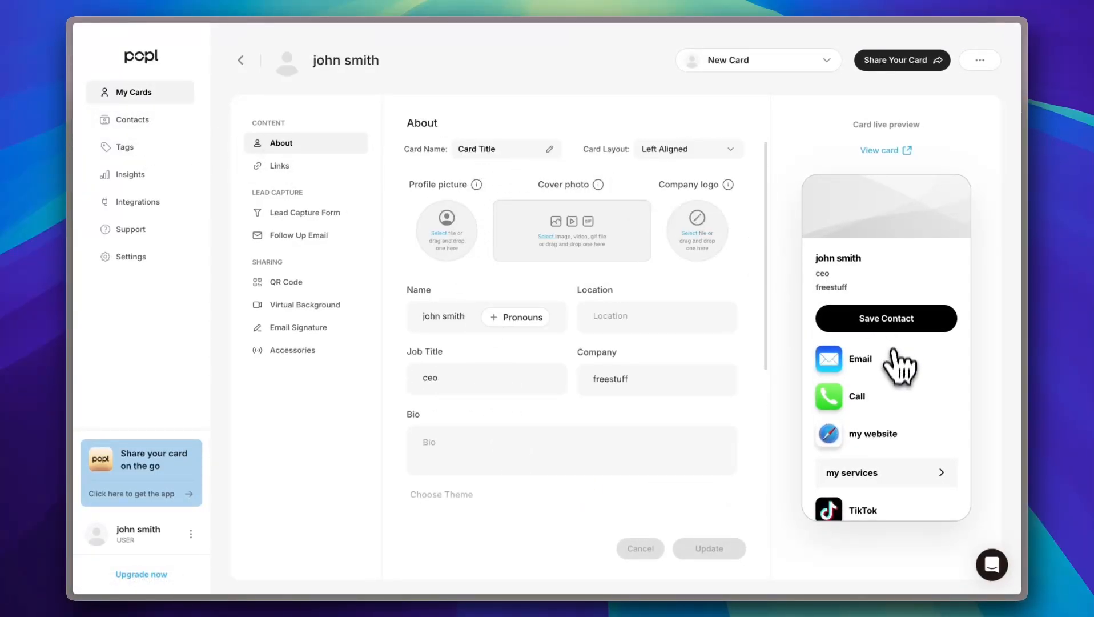
{"action": "scroll", "coordinate": [899, 365], "scroll_direction": "down", "scroll_amount": 2}
{"action": "scroll", "coordinate": [899, 378], "scroll_direction": "up", "scroll_amount": 2}
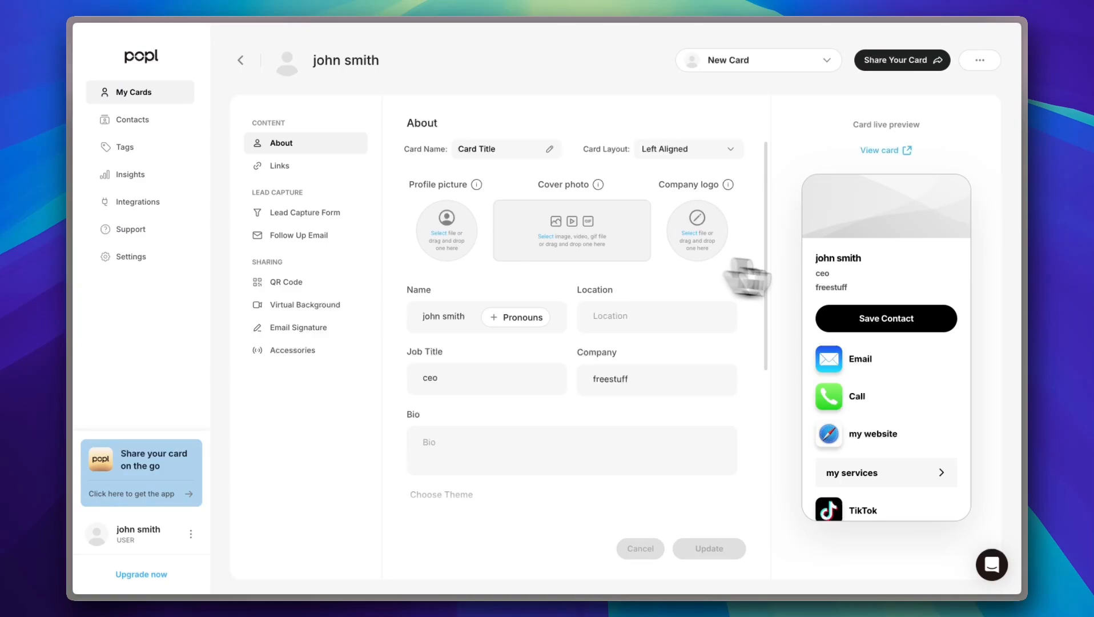
{"action": "scroll", "coordinate": [873, 283], "scroll_direction": "down", "scroll_amount": 2}
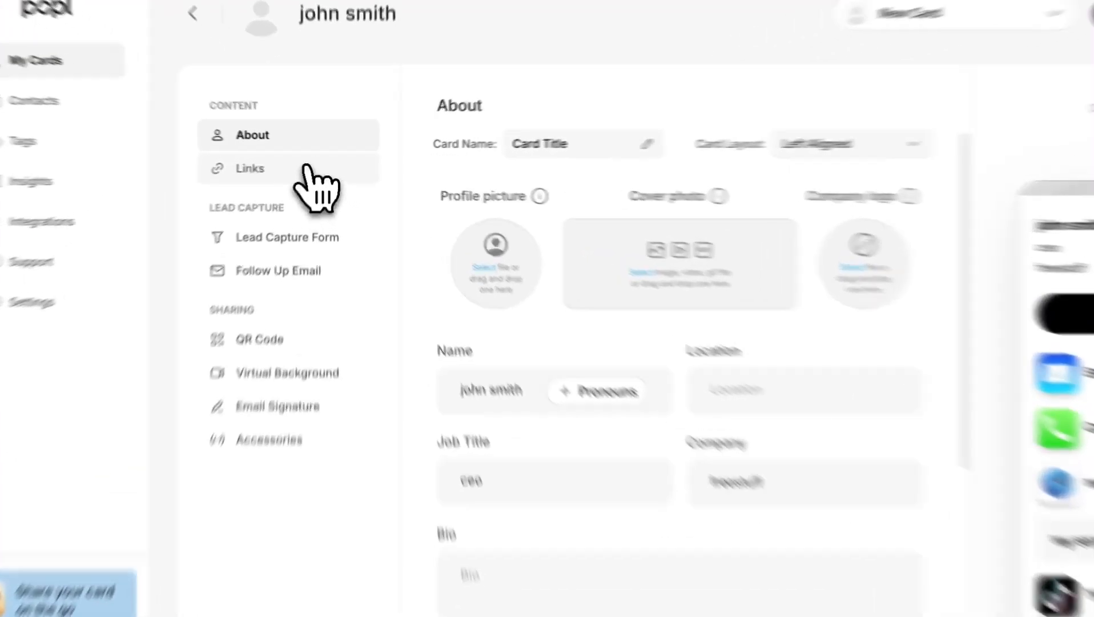
Step: Switch off the duplicate second TikTok link in the card's Links list
{"action": "left_click", "coordinate": [280, 166]}
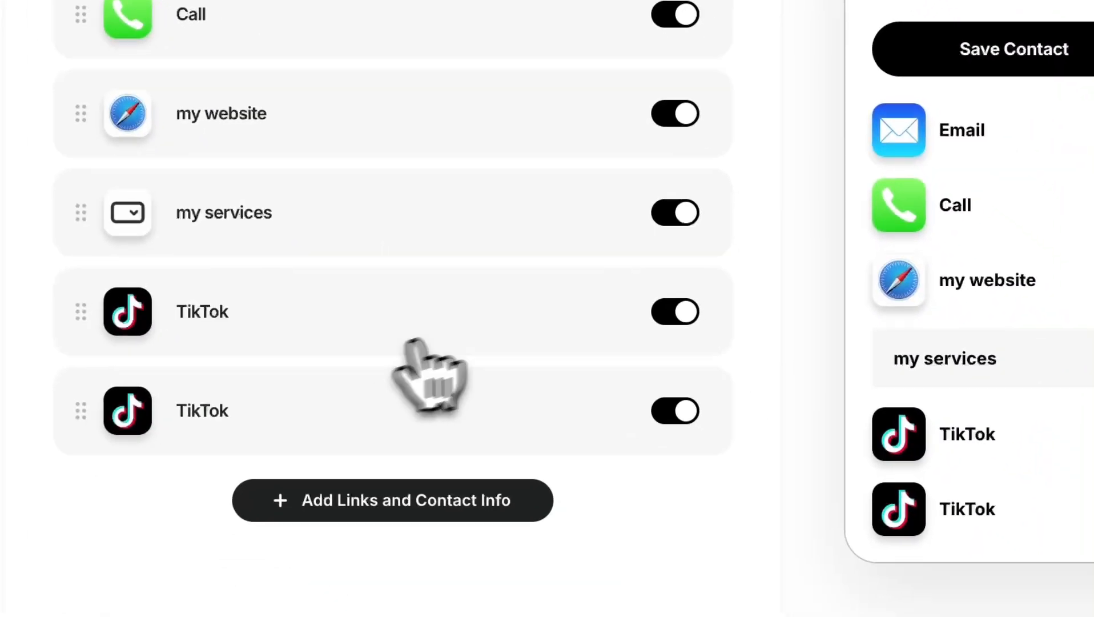
{"action": "left_click", "coordinate": [667, 416]}
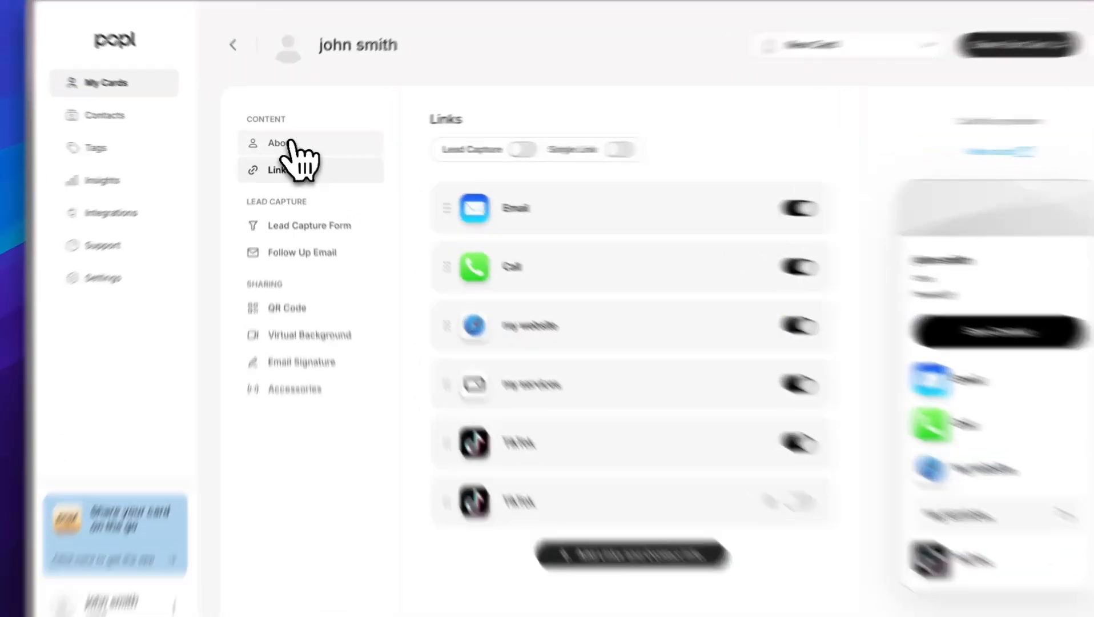
{"action": "left_click", "coordinate": [283, 144]}
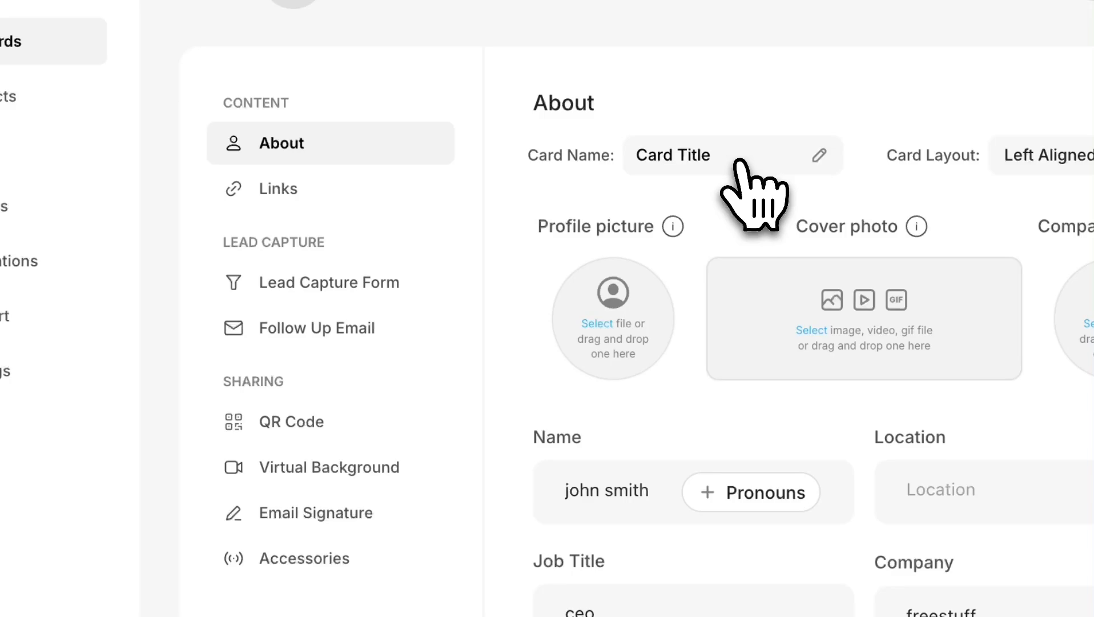
Step: Rename the card to 'my card' and set its Card Layout to Center Aligned
{"action": "left_click", "coordinate": [738, 164]}
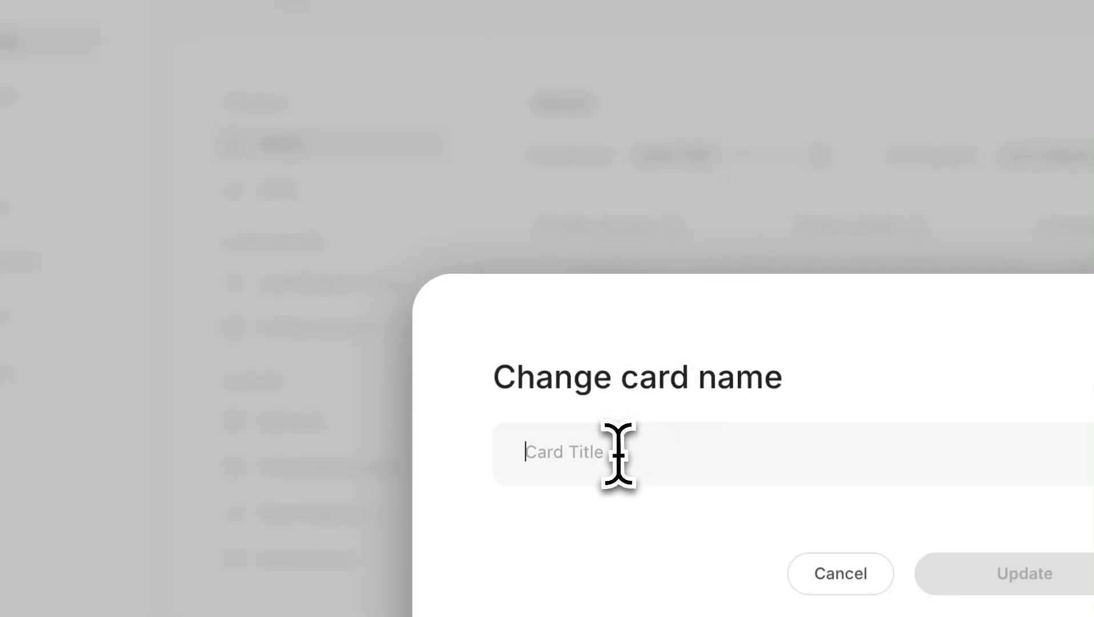
{"action": "type", "text": "my car"}
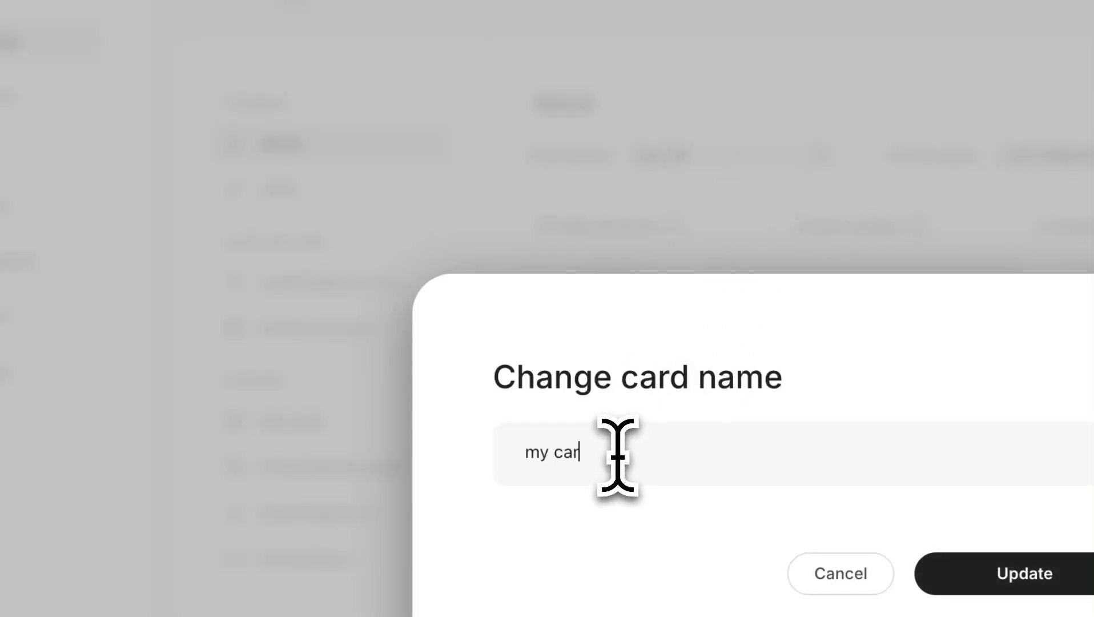
{"action": "type", "text": "d"}
{"action": "left_click", "coordinate": [994, 576]}
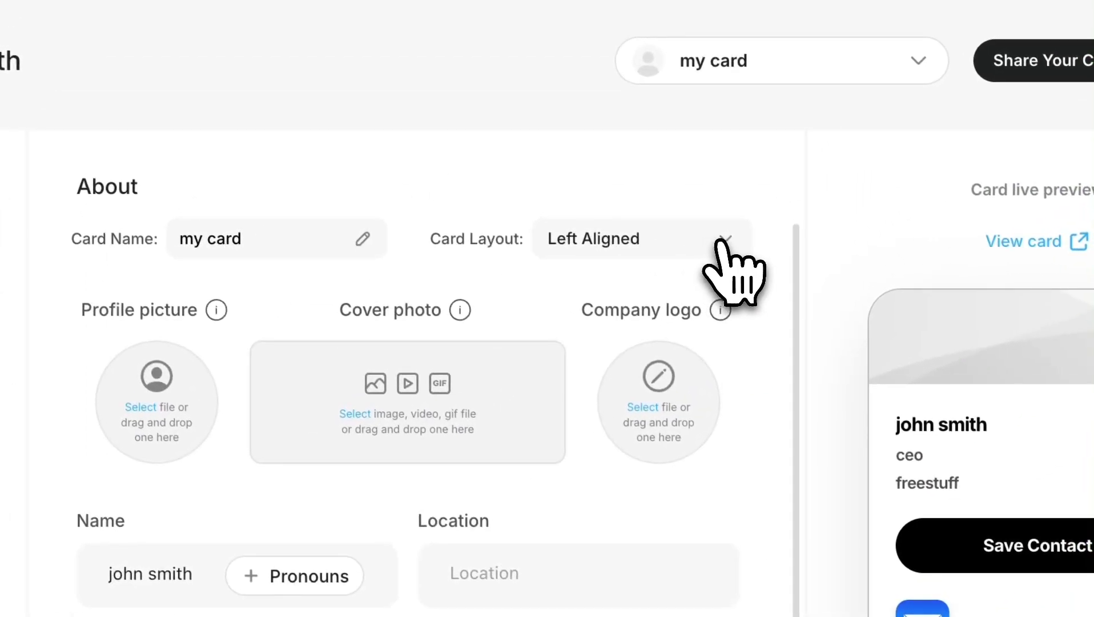
{"action": "left_click", "coordinate": [720, 243]}
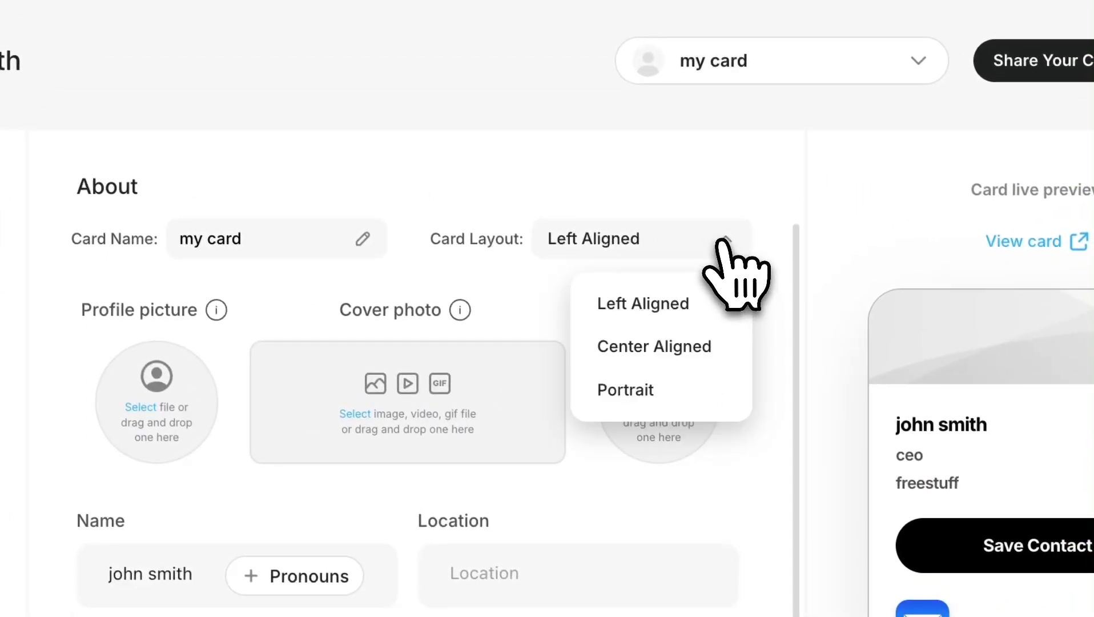
{"action": "left_click", "coordinate": [685, 349]}
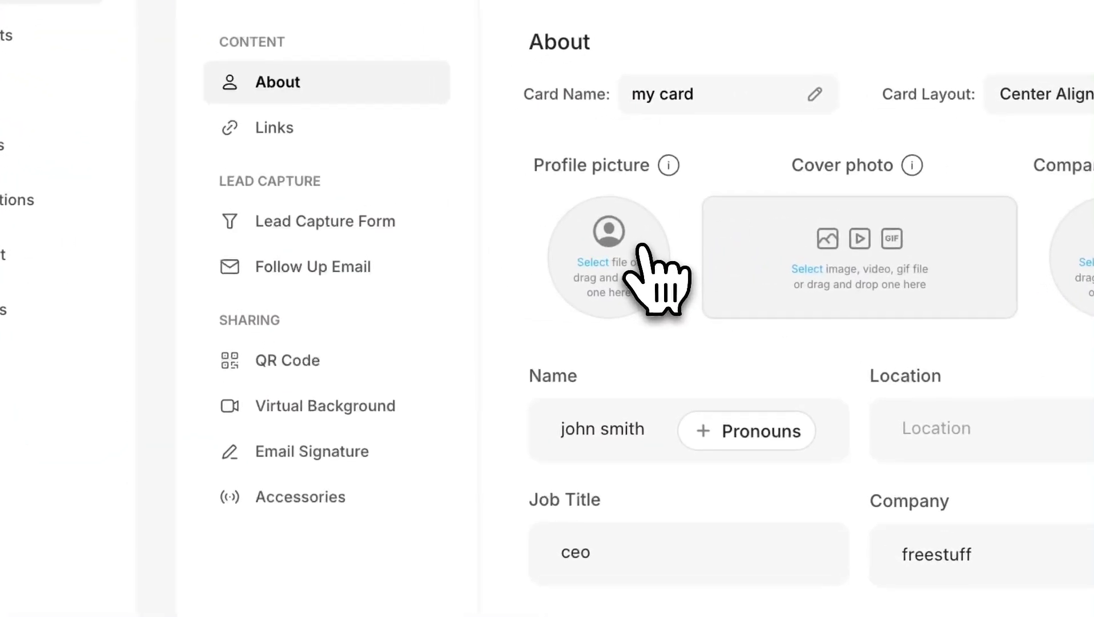
Step: Set the cropped black-and-yellow GRIPZ logo as the card's profile picture
{"action": "left_click", "coordinate": [642, 246]}
{"action": "scroll", "coordinate": [606, 385], "scroll_direction": "down", "scroll_amount": 10}
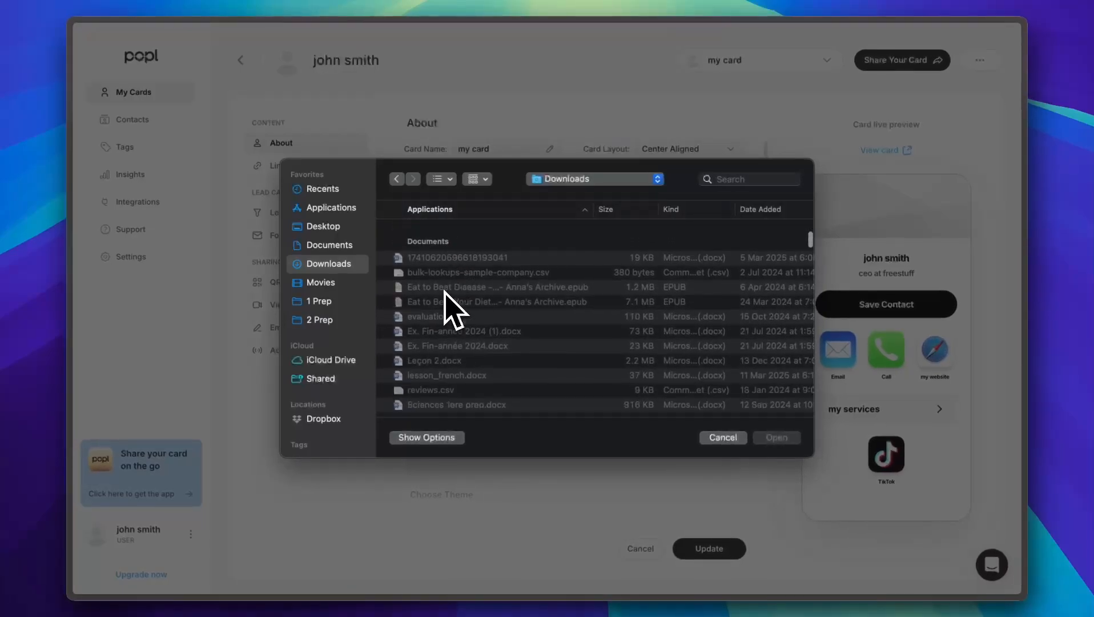
{"action": "scroll", "coordinate": [451, 309], "scroll_direction": "down", "scroll_amount": 10}
{"action": "scroll", "coordinate": [432, 320], "scroll_direction": "down", "scroll_amount": 10}
{"action": "left_click", "coordinate": [432, 306]}
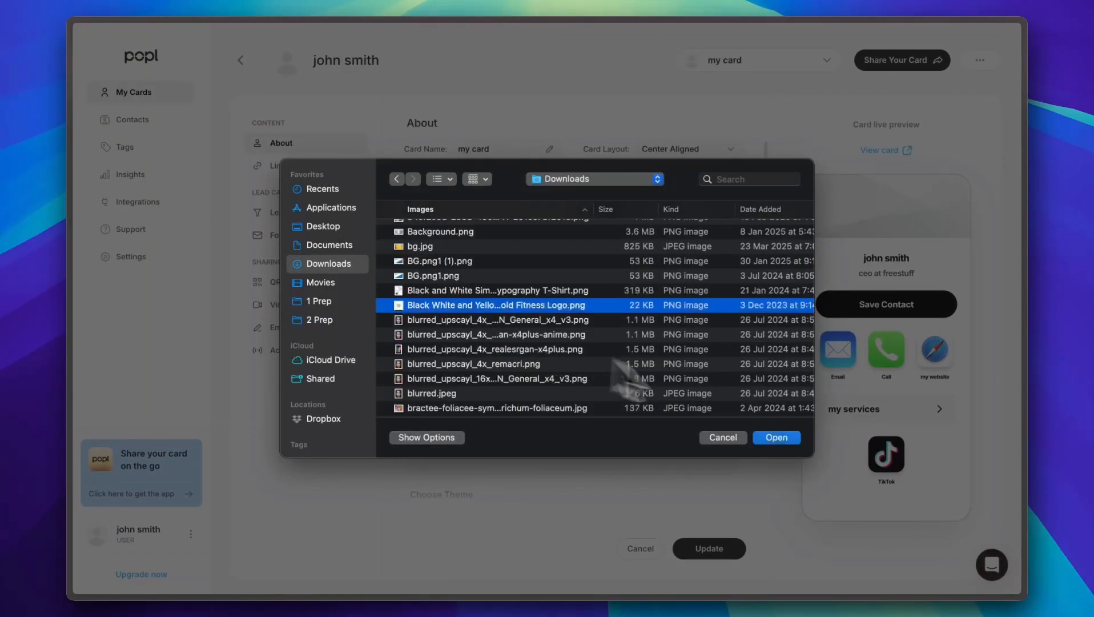
{"action": "left_click", "coordinate": [771, 437]}
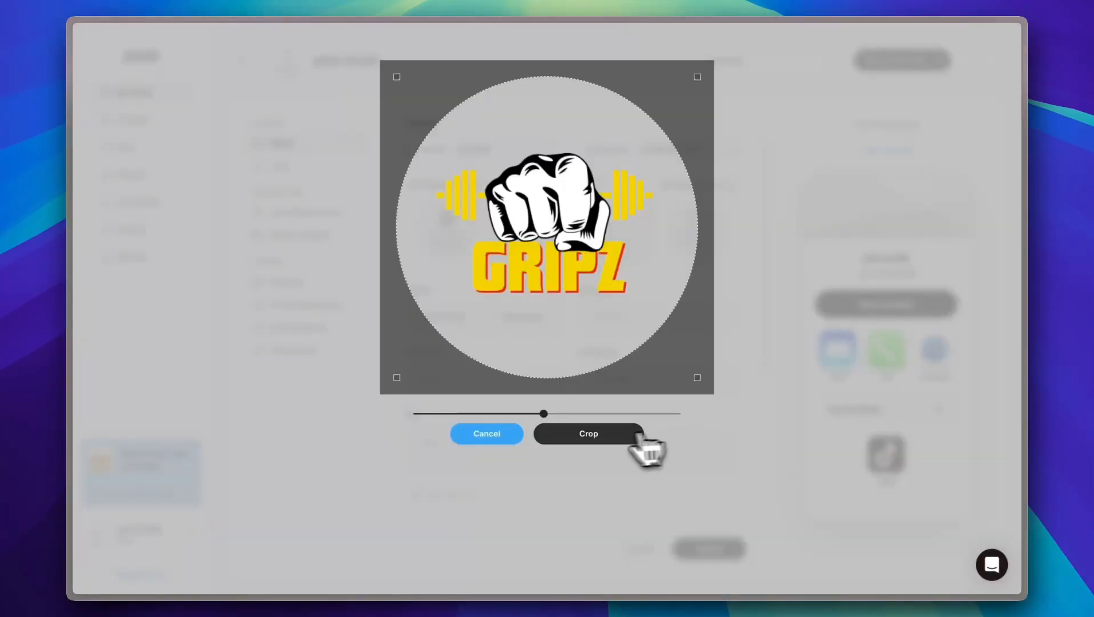
{"action": "left_click", "coordinate": [589, 439]}
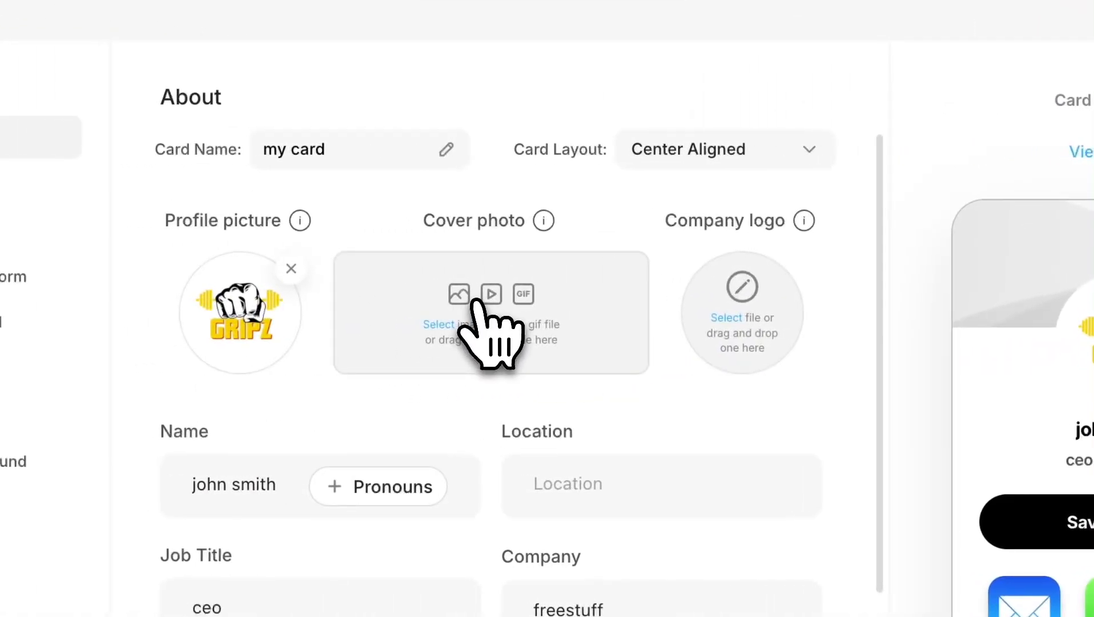
Step: Set the cropped 1.jpg orange streetwear image as the cover photo
{"action": "left_click", "coordinate": [480, 300]}
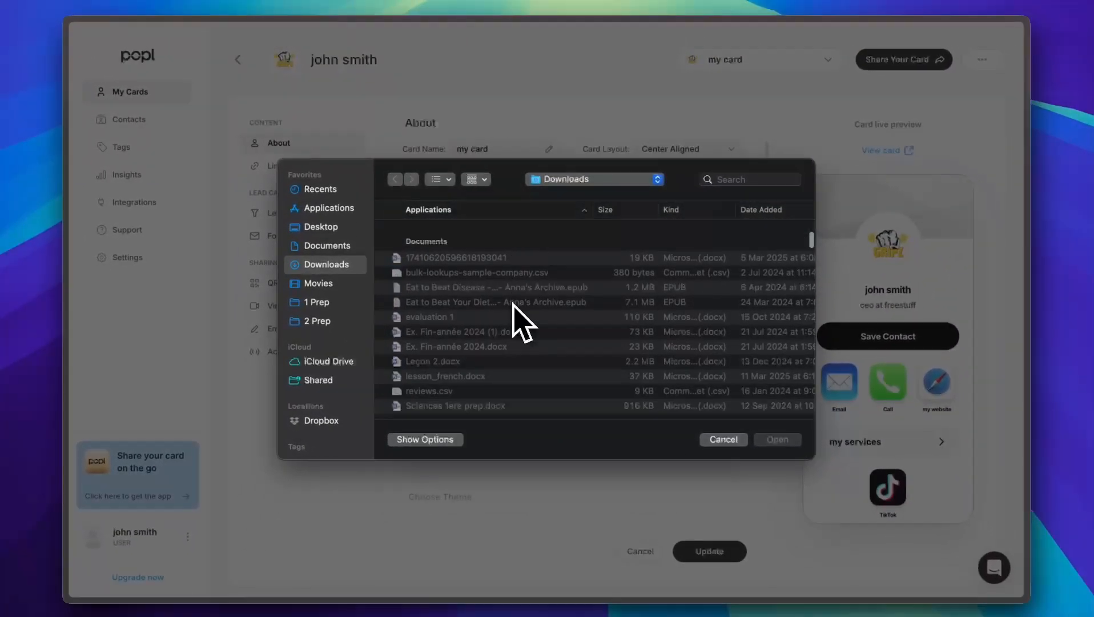
{"action": "scroll", "coordinate": [514, 320], "scroll_direction": "down", "scroll_amount": 10}
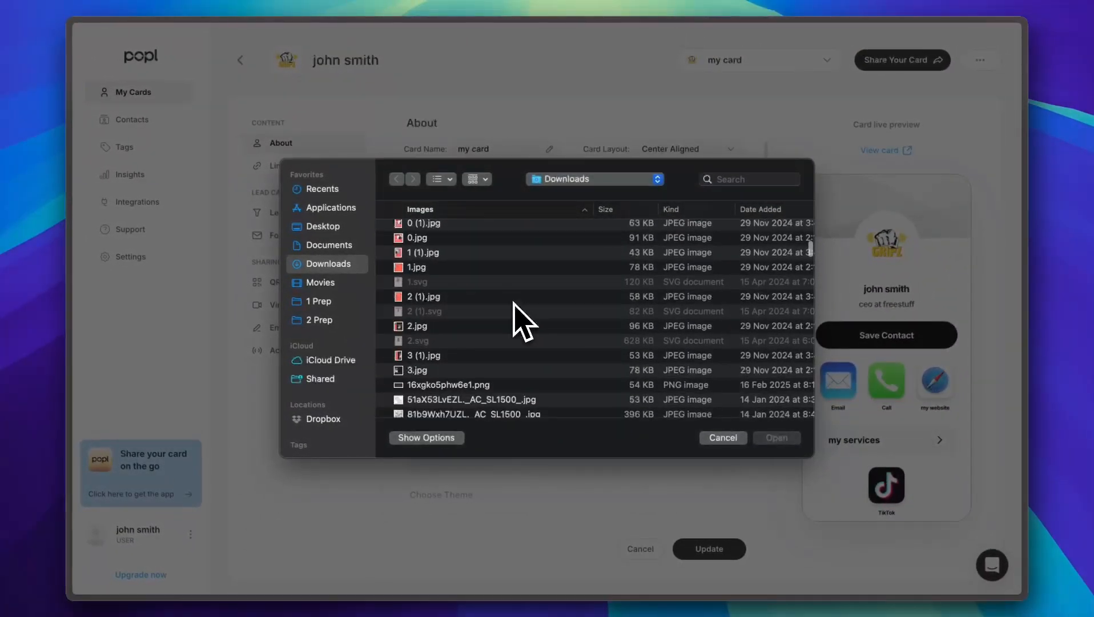
{"action": "left_click", "coordinate": [430, 261]}
{"action": "left_click", "coordinate": [778, 438]}
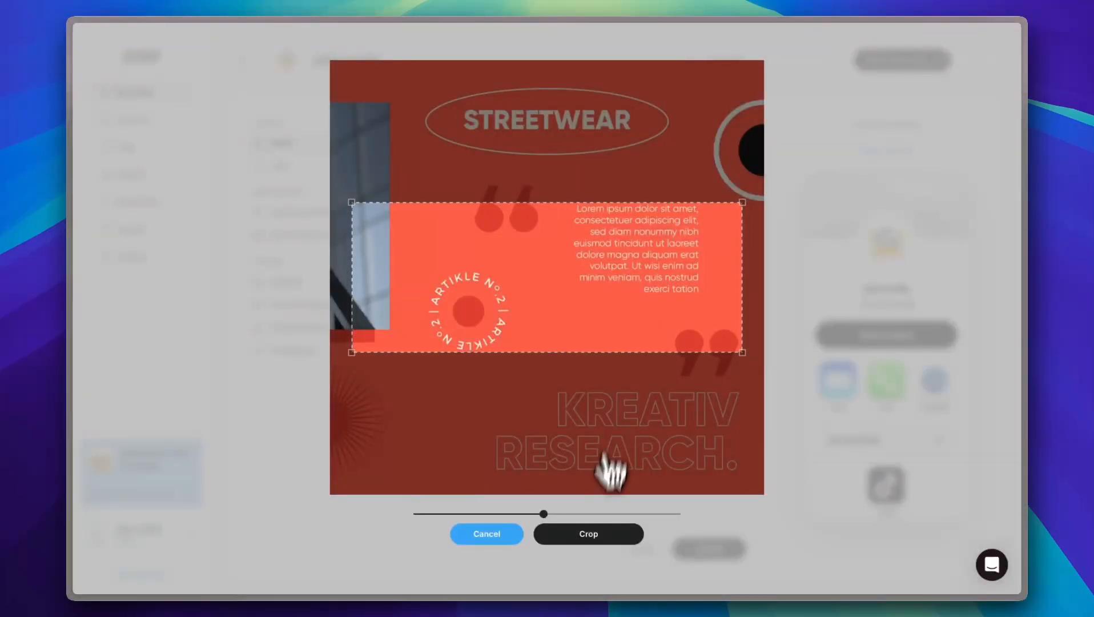
{"action": "left_click", "coordinate": [590, 537]}
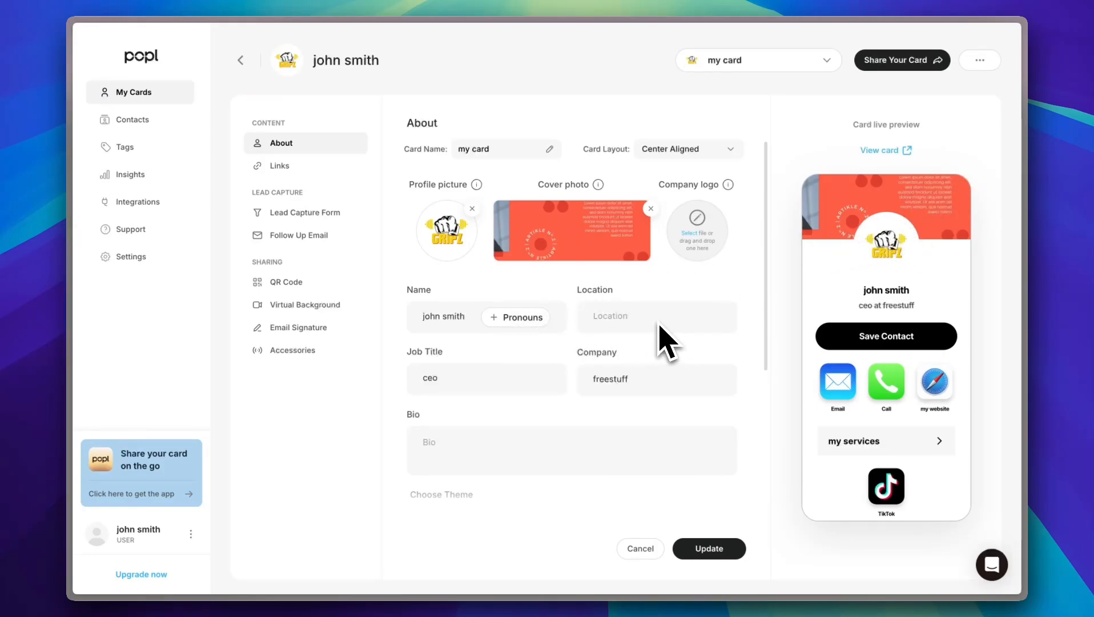
Step: Set the Card Theme colour to green after trying red and another swatch
{"action": "scroll", "coordinate": [759, 334], "scroll_direction": "down", "scroll_amount": 5}
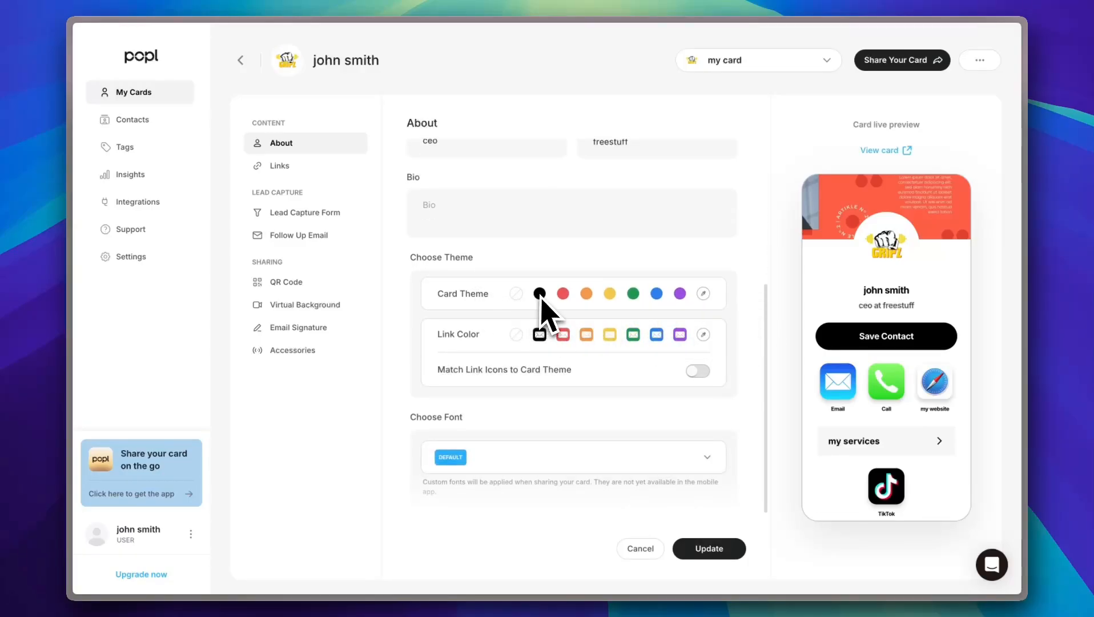
{"action": "left_click", "coordinate": [563, 293]}
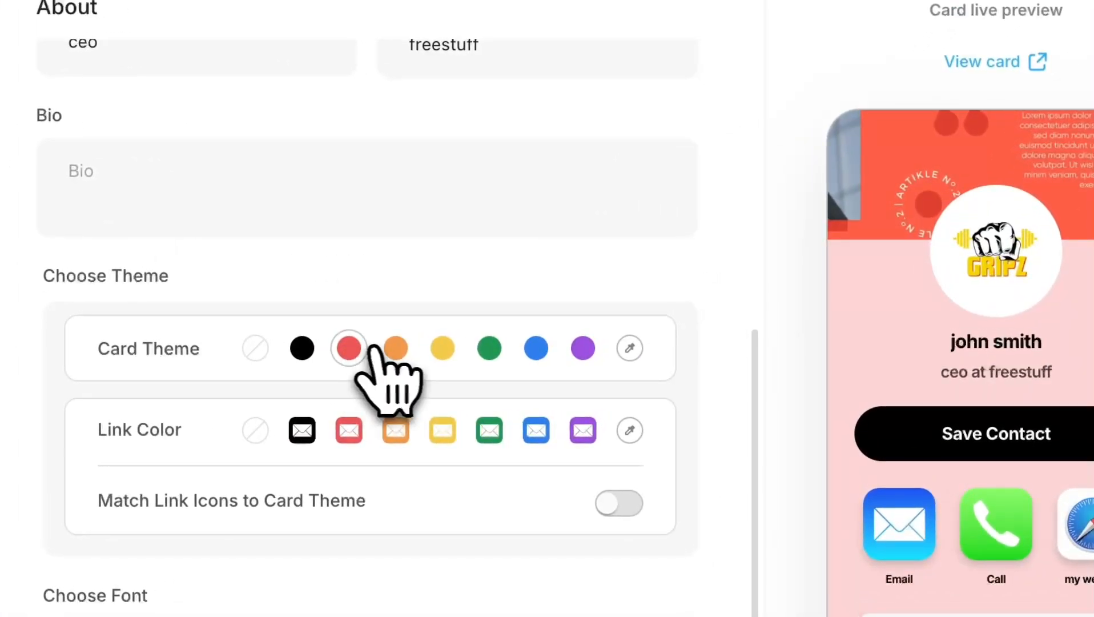
{"action": "left_click", "coordinate": [395, 349]}
{"action": "left_click", "coordinate": [443, 349]}
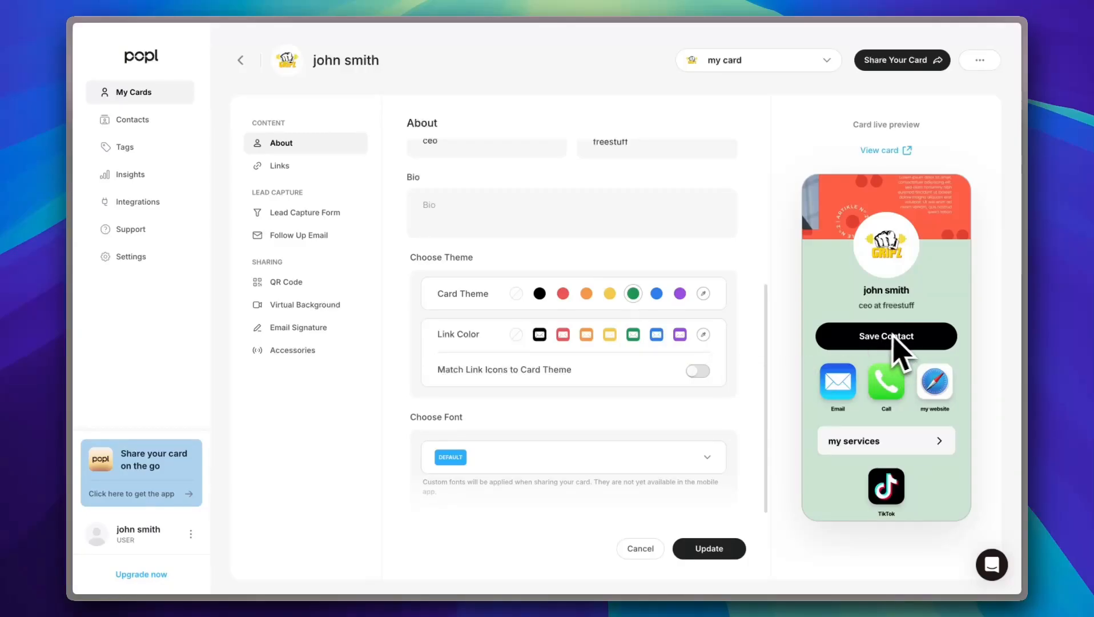
Step: Pick a link colour and turn on Match Link Icons to Card Theme
{"action": "scroll", "coordinate": [885, 343], "scroll_direction": "down", "scroll_amount": 1}
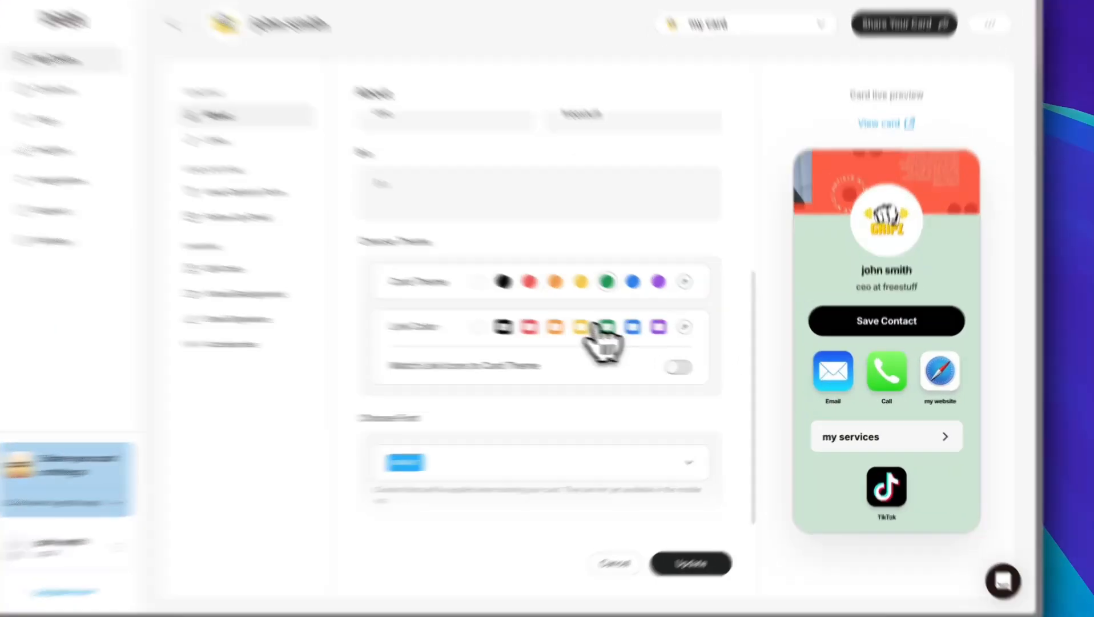
{"action": "left_click", "coordinate": [610, 334]}
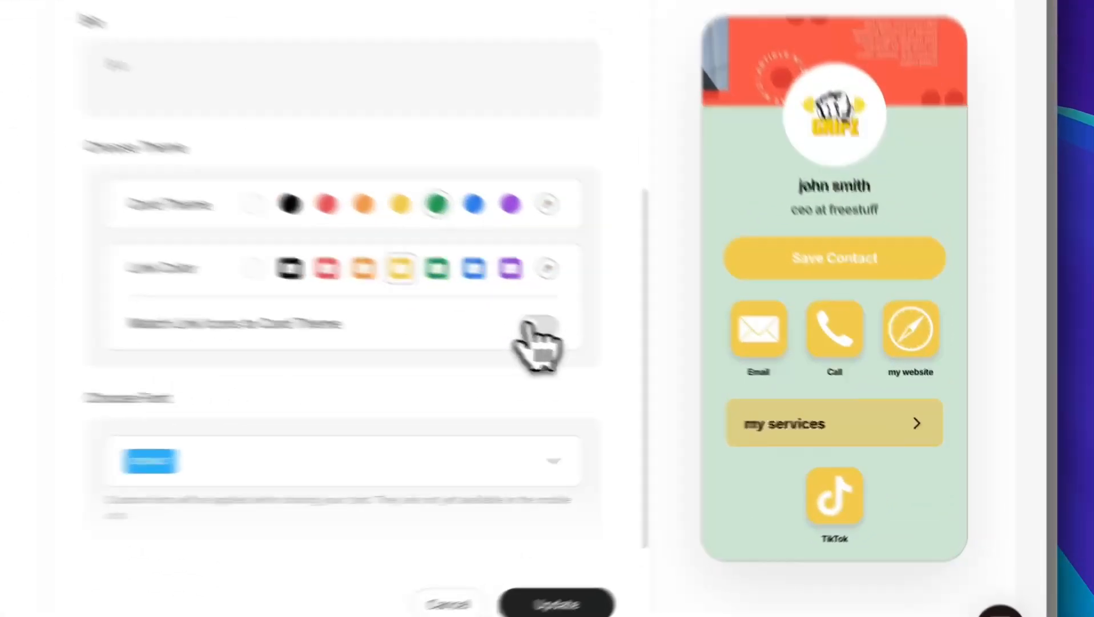
{"action": "left_click", "coordinate": [698, 370]}
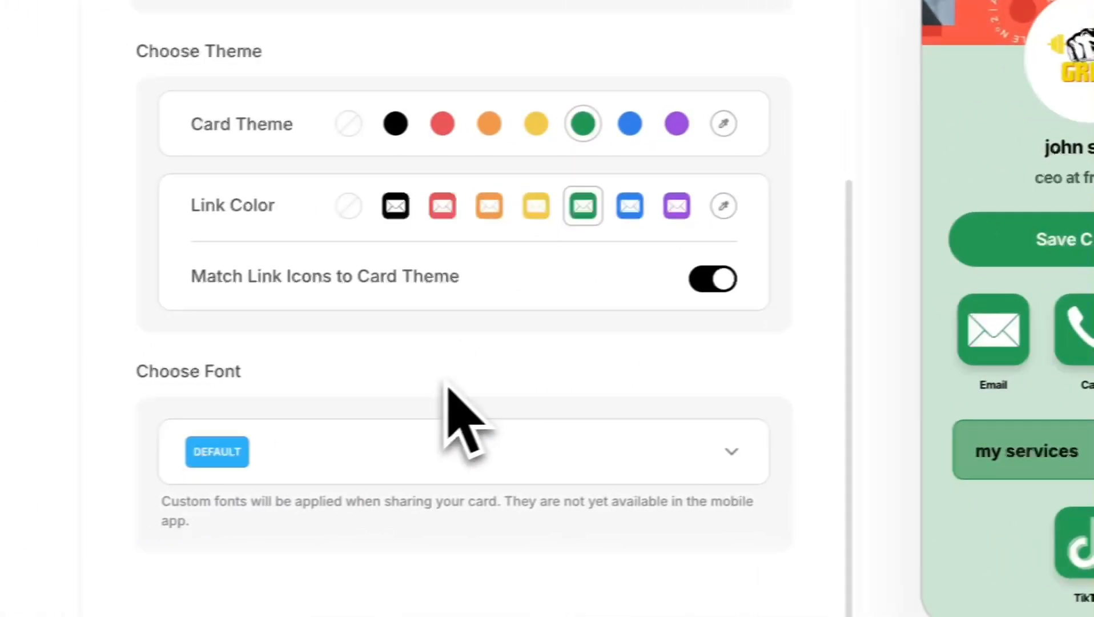
{"action": "left_click", "coordinate": [531, 434]}
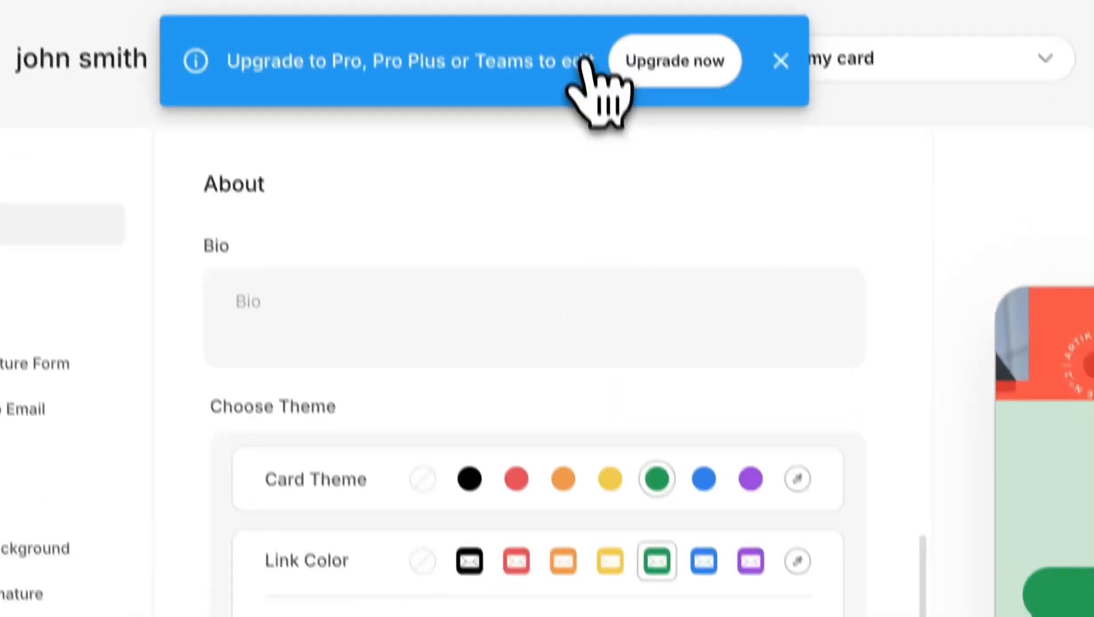
{"action": "left_click", "coordinate": [781, 60]}
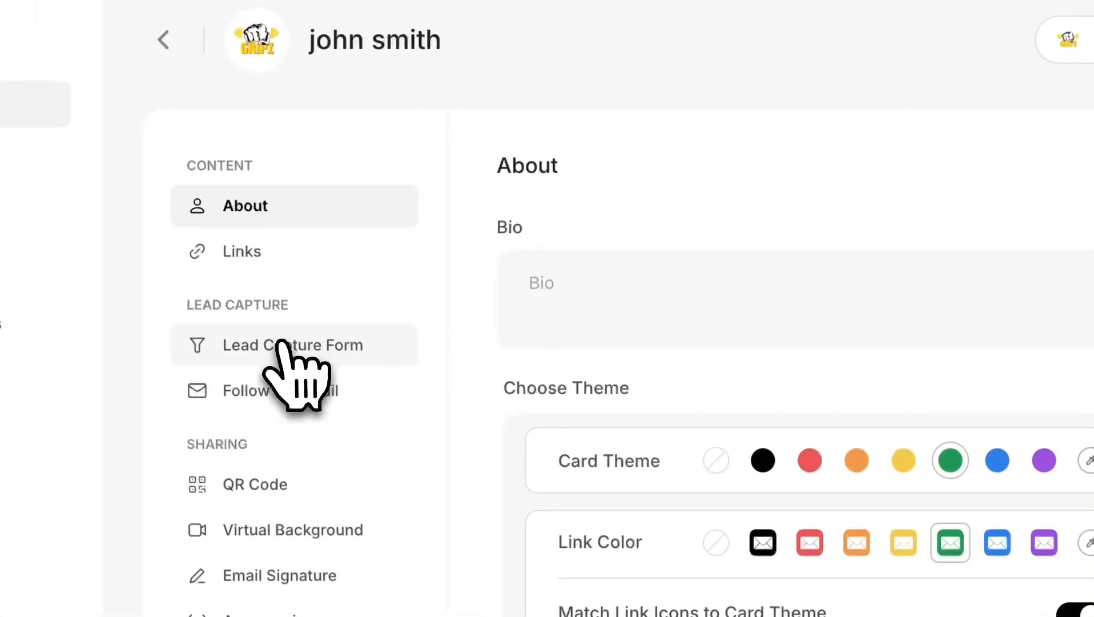
Step: Save the unsaved theme changes with 'Yes, save changes' and go to QR Code settings
{"action": "left_click", "coordinate": [283, 349]}
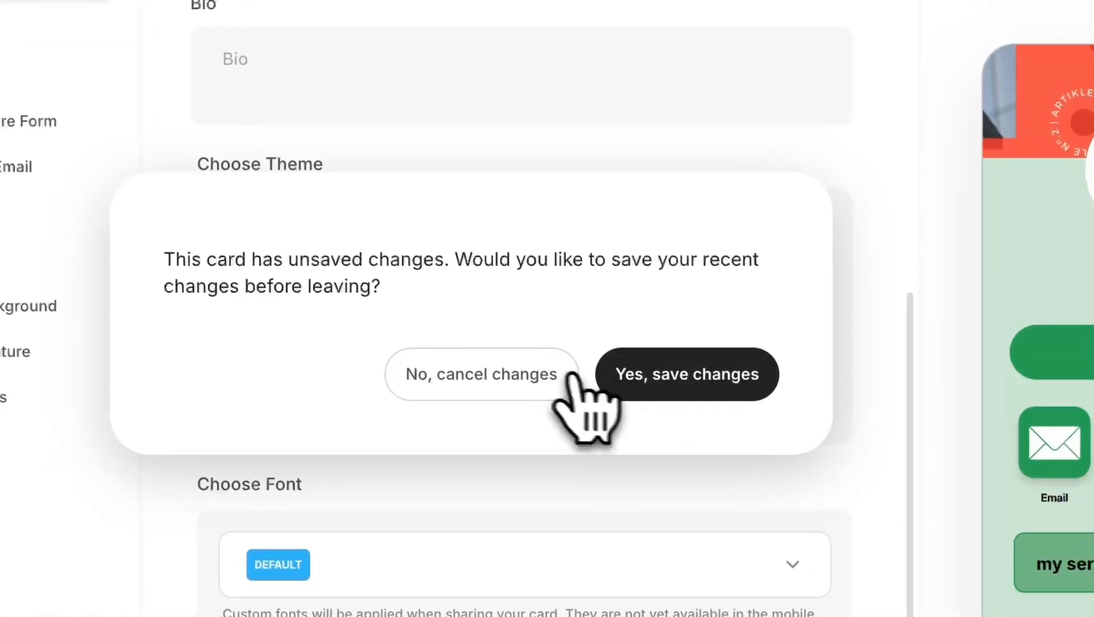
{"action": "left_click", "coordinate": [687, 371]}
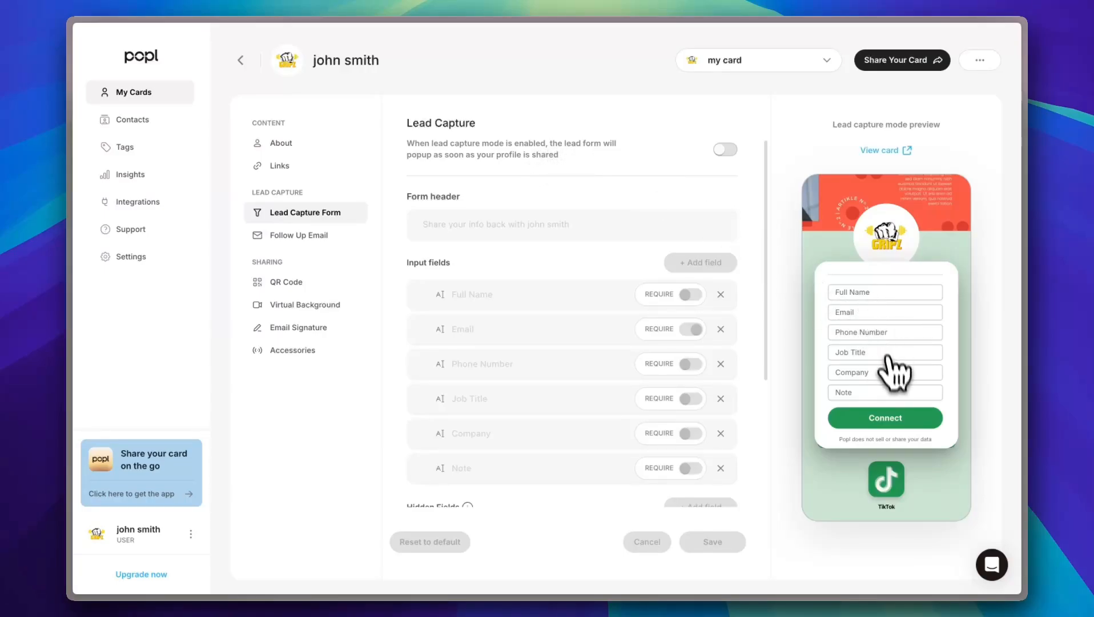
{"action": "left_click", "coordinate": [303, 236]}
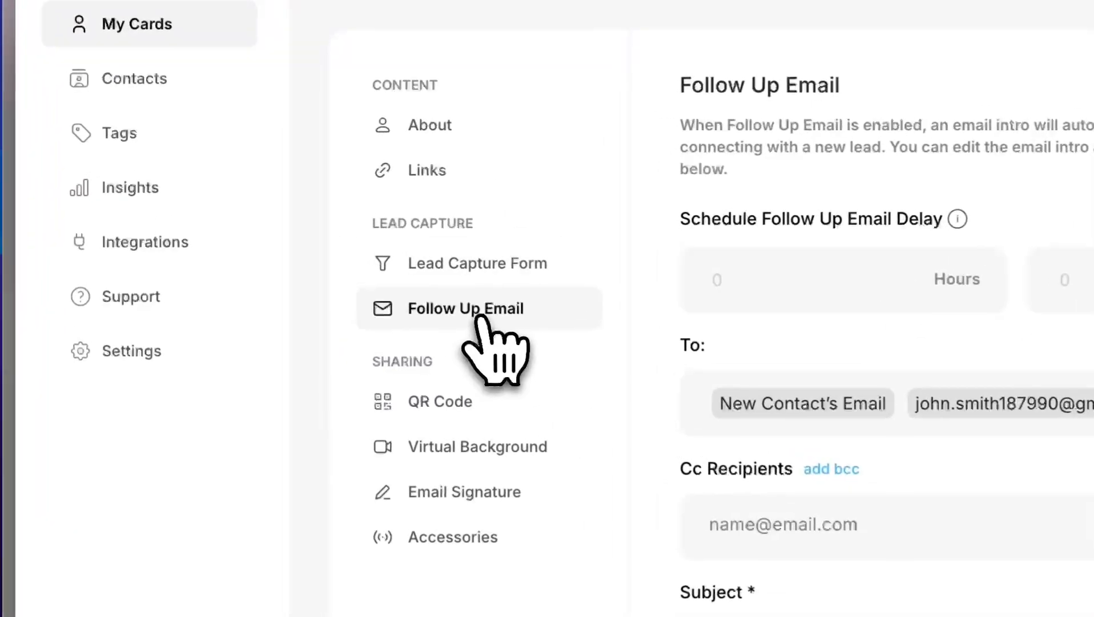
{"action": "left_click", "coordinate": [437, 401]}
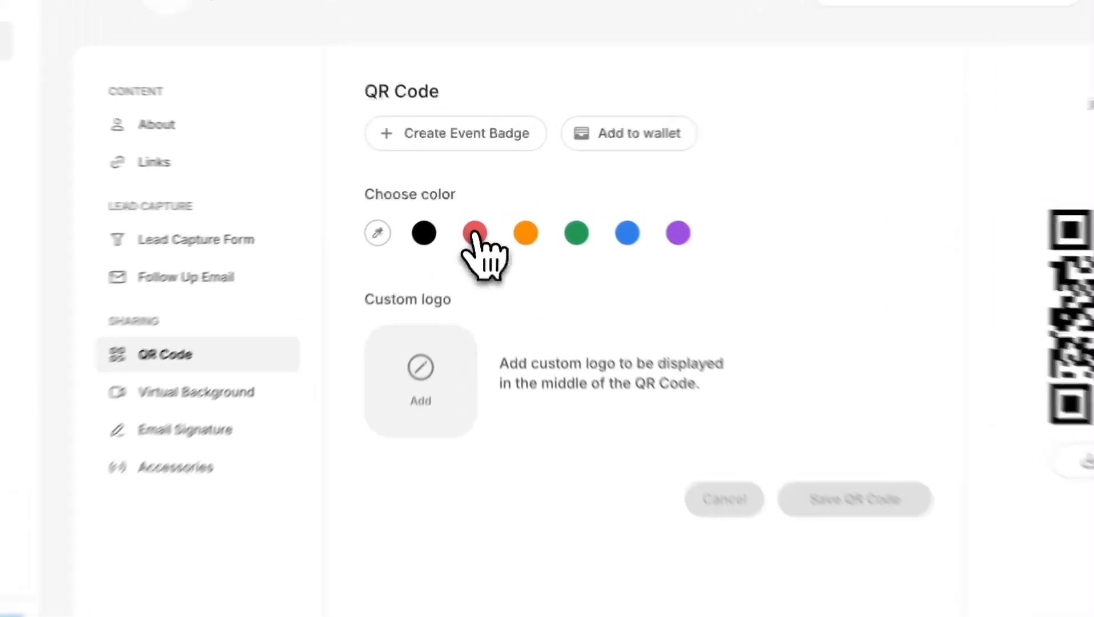
Step: Make the QR code orange, centre the cropped GRIPZ fitness logo in it, and save
{"action": "left_click", "coordinate": [474, 209]}
{"action": "left_click", "coordinate": [505, 208]}
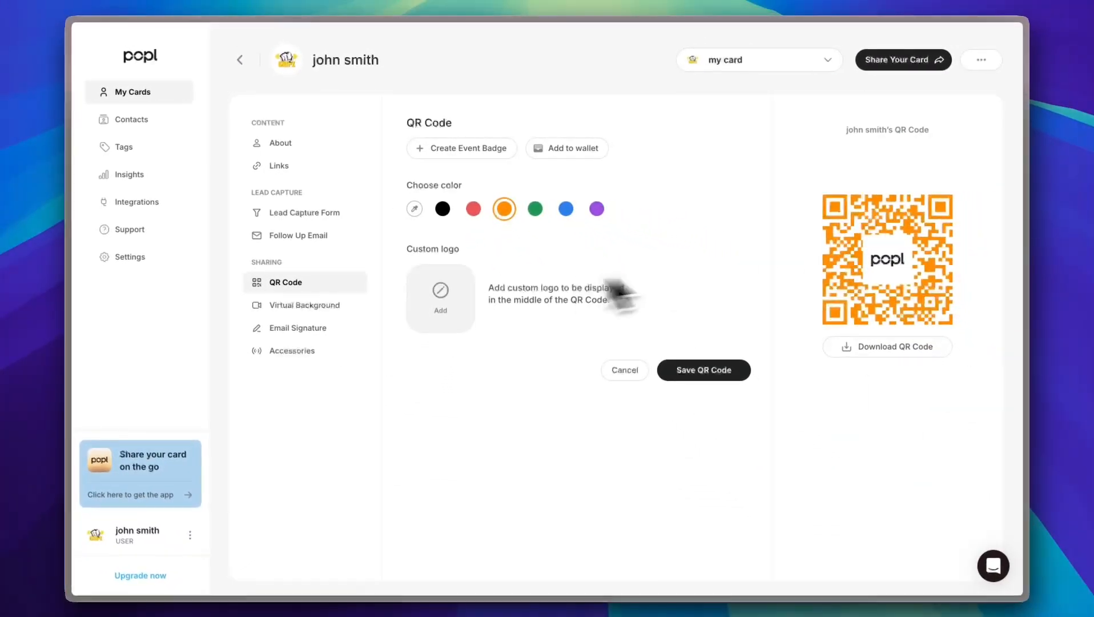
{"action": "left_click", "coordinate": [445, 297]}
{"action": "scroll", "coordinate": [451, 308], "scroll_direction": "down", "scroll_amount": 5}
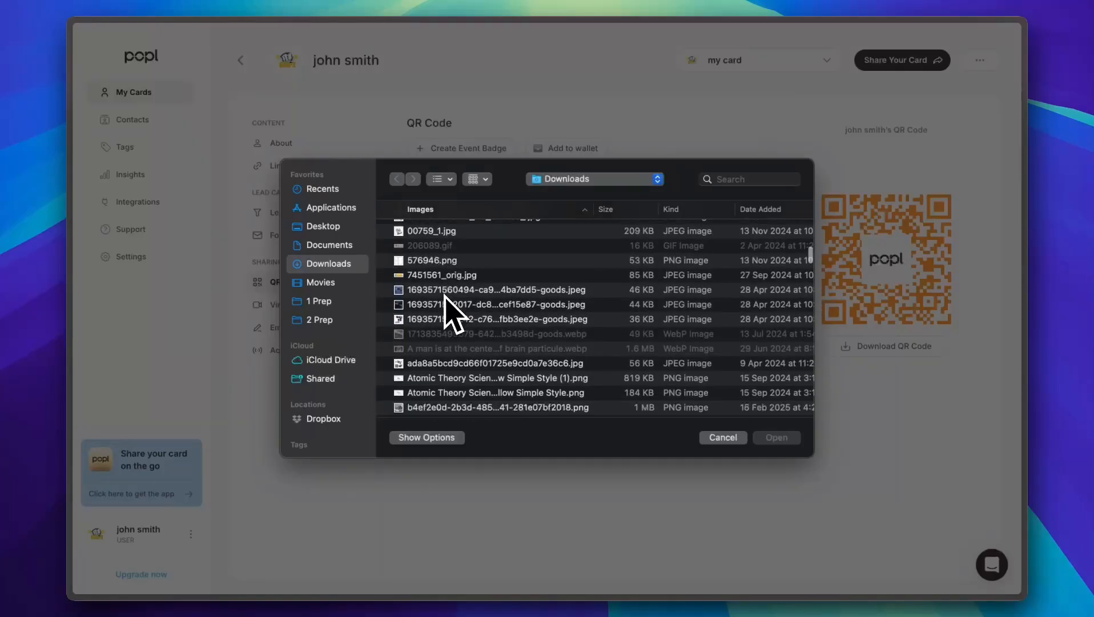
{"action": "scroll", "coordinate": [449, 303], "scroll_direction": "down", "scroll_amount": 5}
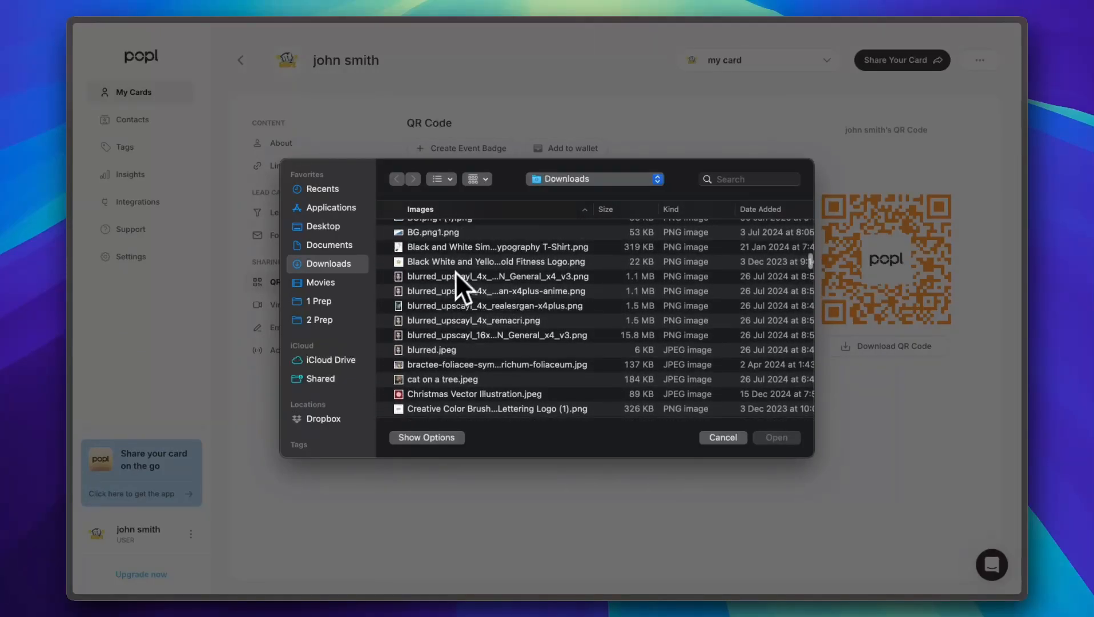
{"action": "left_click", "coordinate": [455, 264]}
{"action": "left_click", "coordinate": [776, 438]}
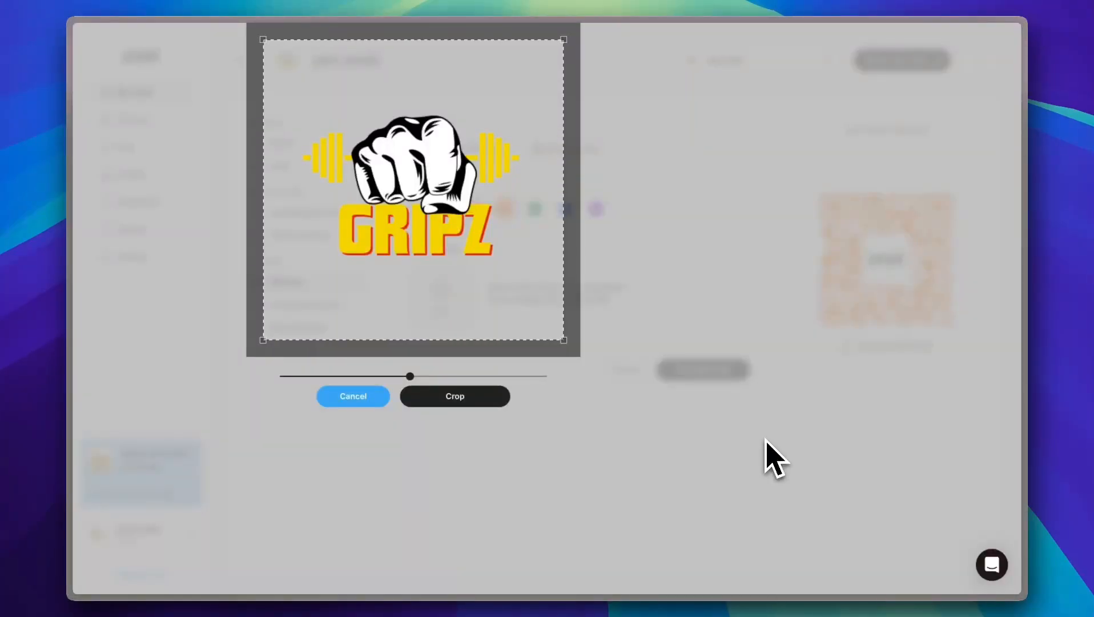
{"action": "left_click", "coordinate": [451, 395]}
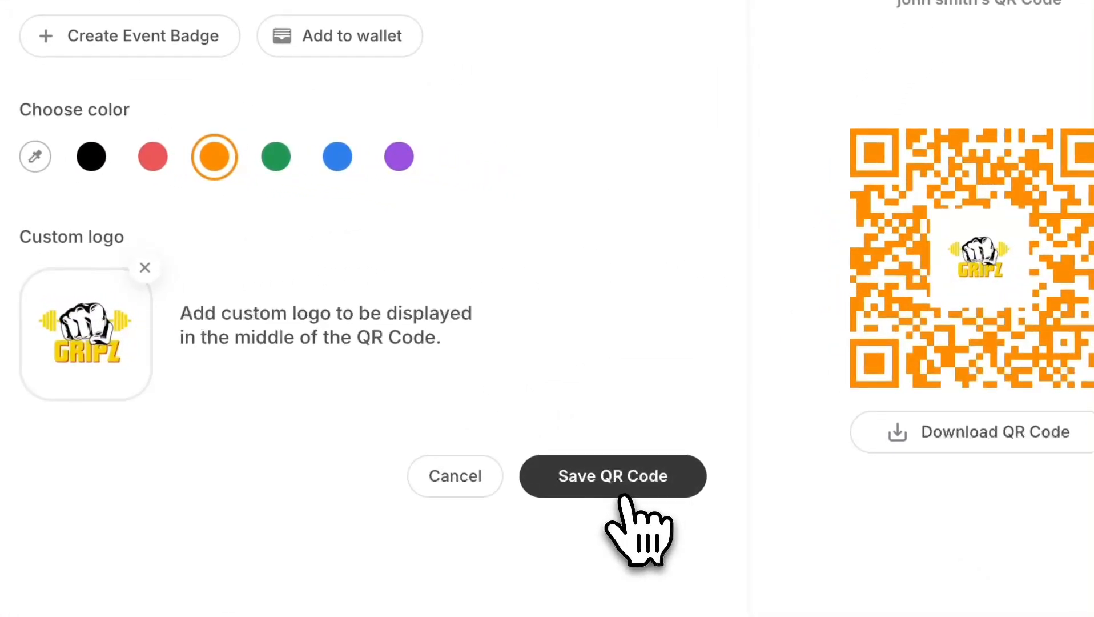
{"action": "left_click", "coordinate": [621, 498]}
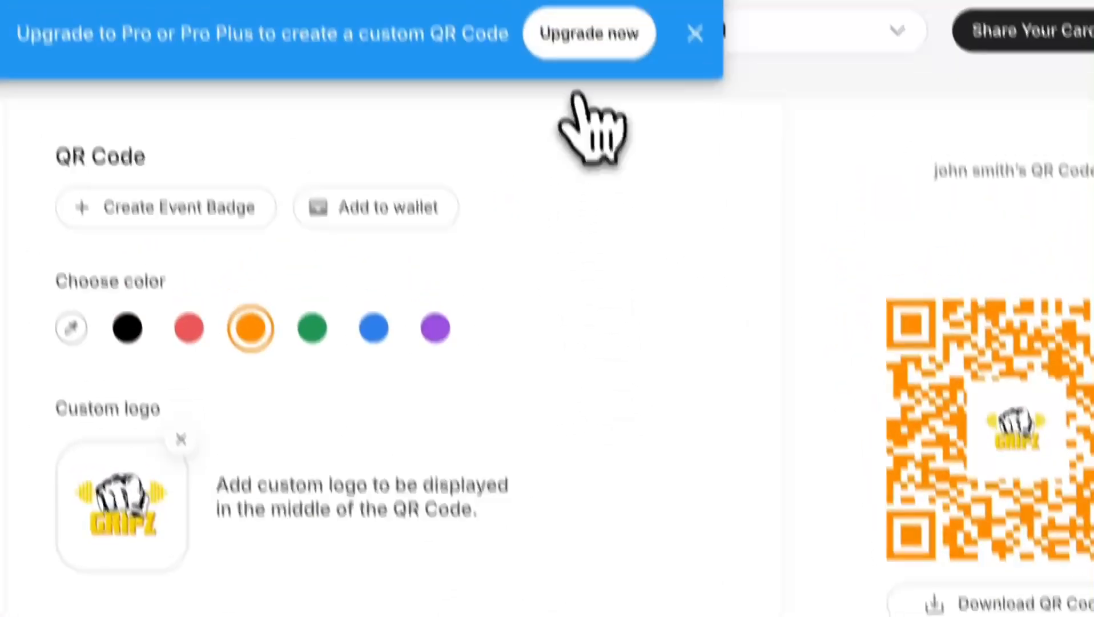